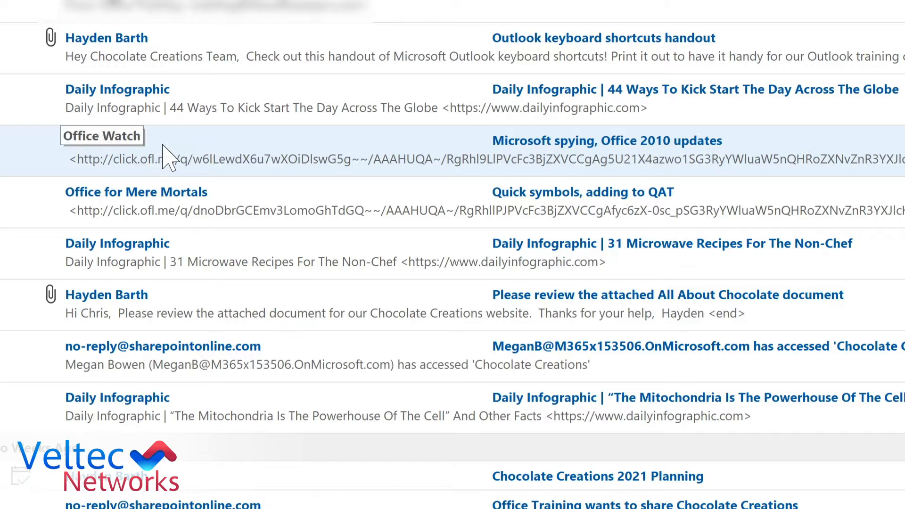
Start a rule from the Office Watch email that moves messages from that sender to the Tech Newsletters folder.
{"action": "right_click", "coordinate": [163, 146]}
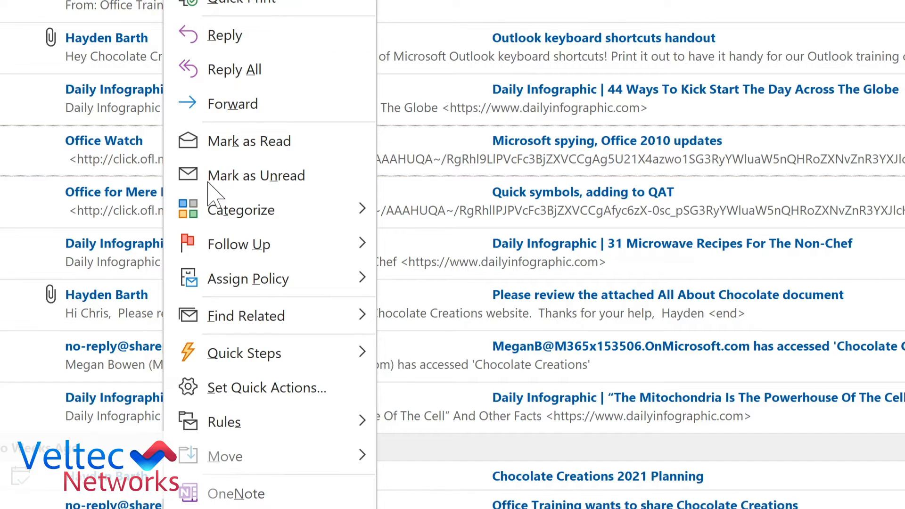
{"action": "mouse_move", "coordinate": [278, 415]}
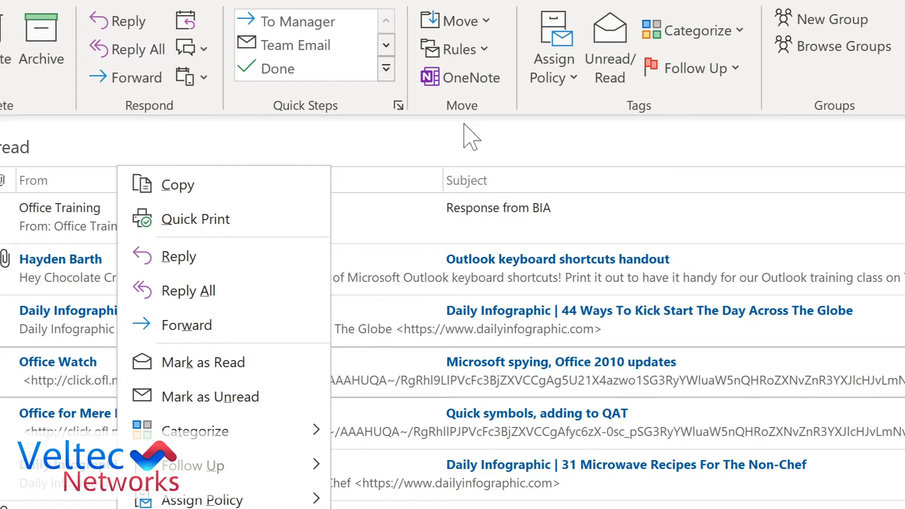
{"action": "left_click", "coordinate": [480, 52]}
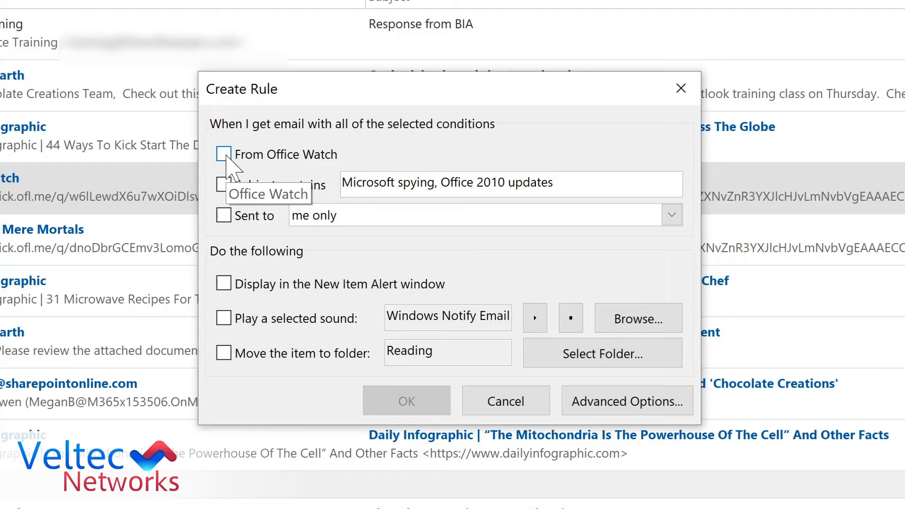
{"action": "left_click", "coordinate": [224, 154]}
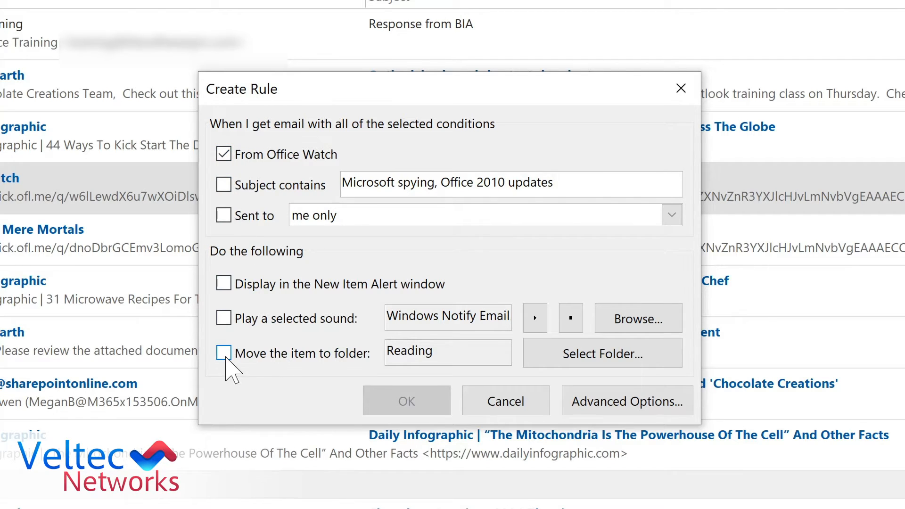
{"action": "left_click", "coordinate": [225, 356]}
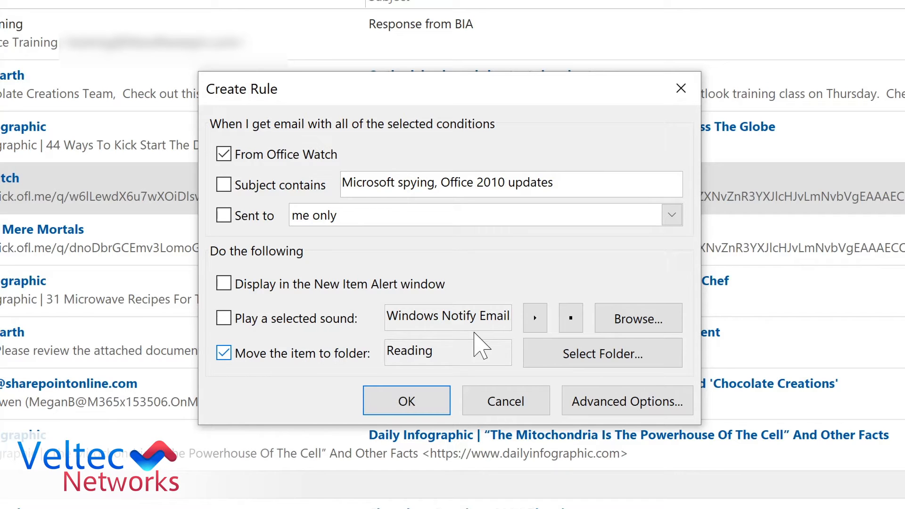
{"action": "left_click", "coordinate": [571, 341]}
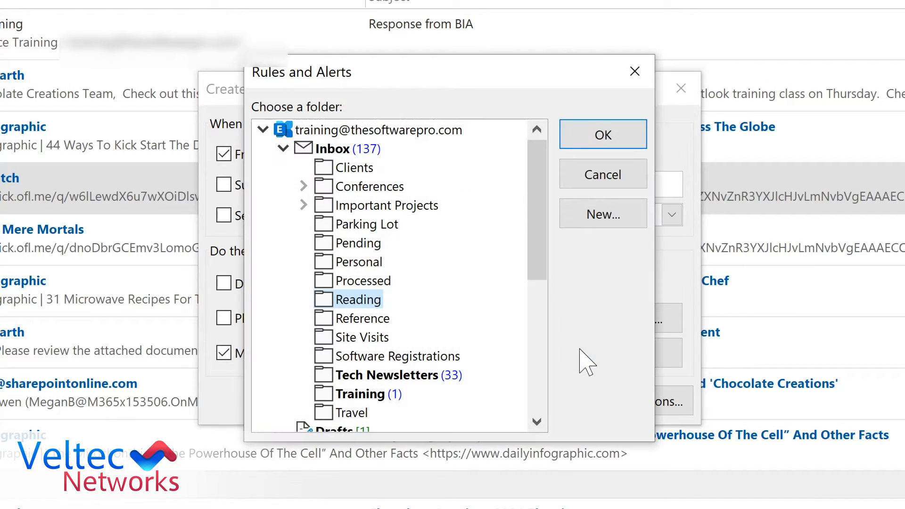
{"action": "left_click", "coordinate": [366, 376]}
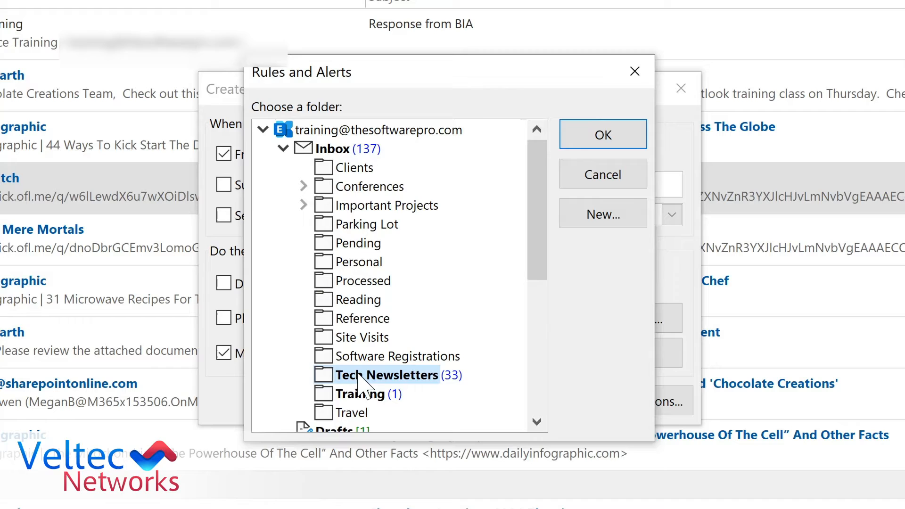
{"action": "left_click", "coordinate": [645, 147]}
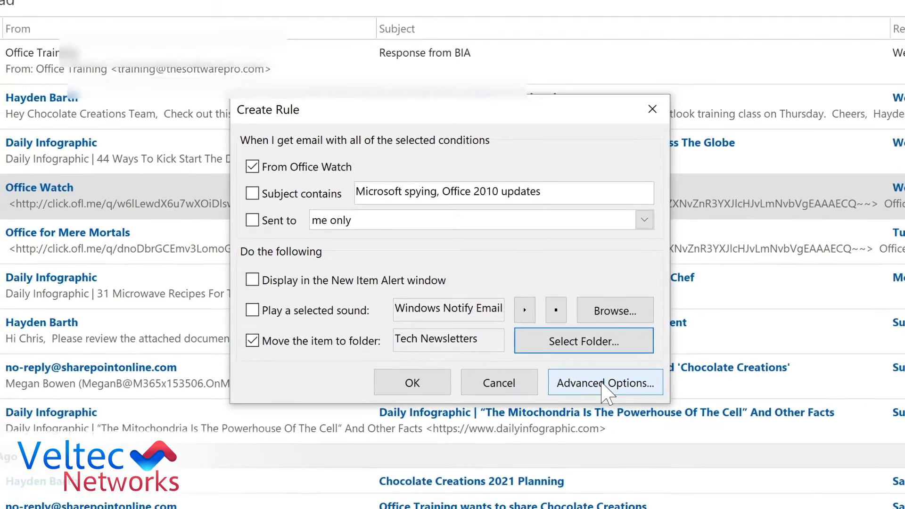
Go through the rule's advanced options without adding conditions, actions or exceptions, set it to run on messages already in Inbox, and finish it.
{"action": "left_click", "coordinate": [619, 400]}
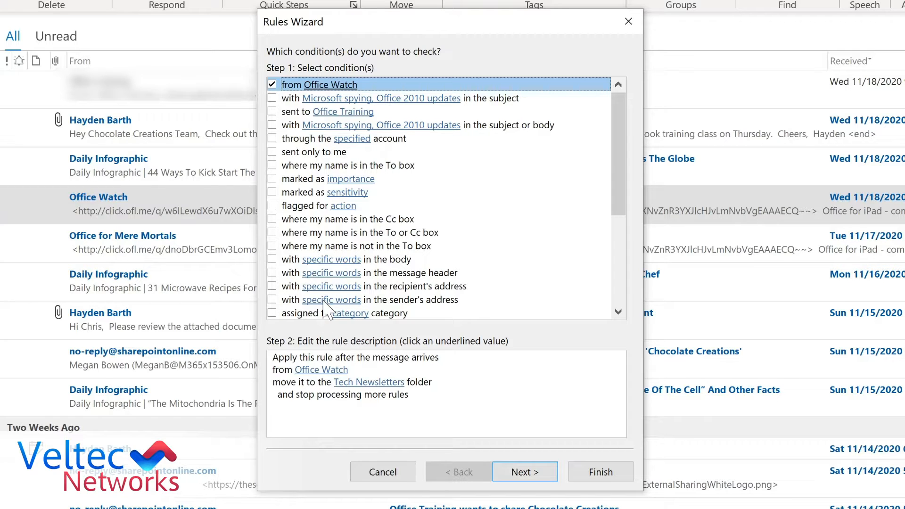
{"action": "left_click", "coordinate": [523, 471]}
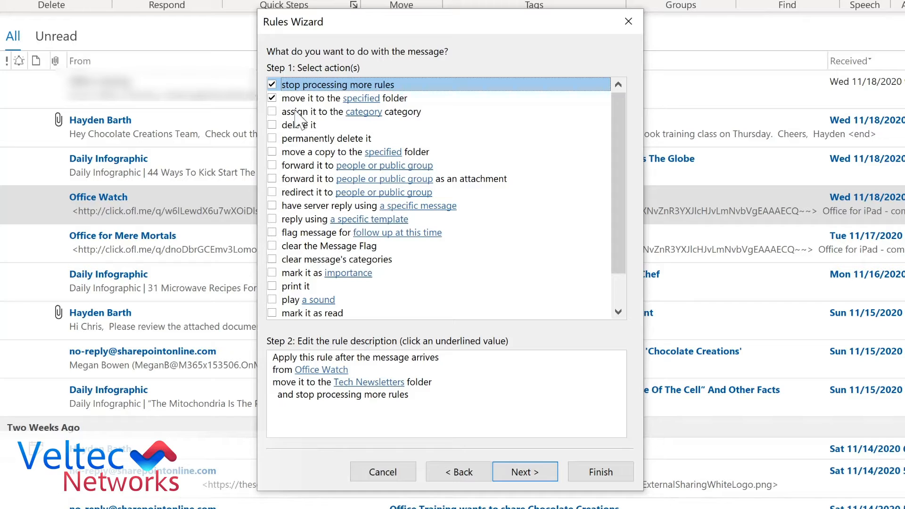
{"action": "left_click", "coordinate": [519, 475]}
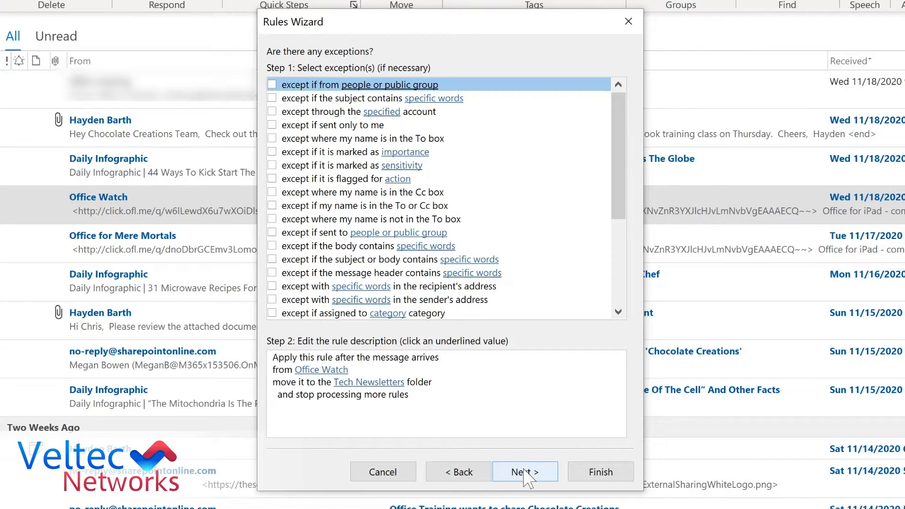
{"action": "left_click", "coordinate": [522, 476]}
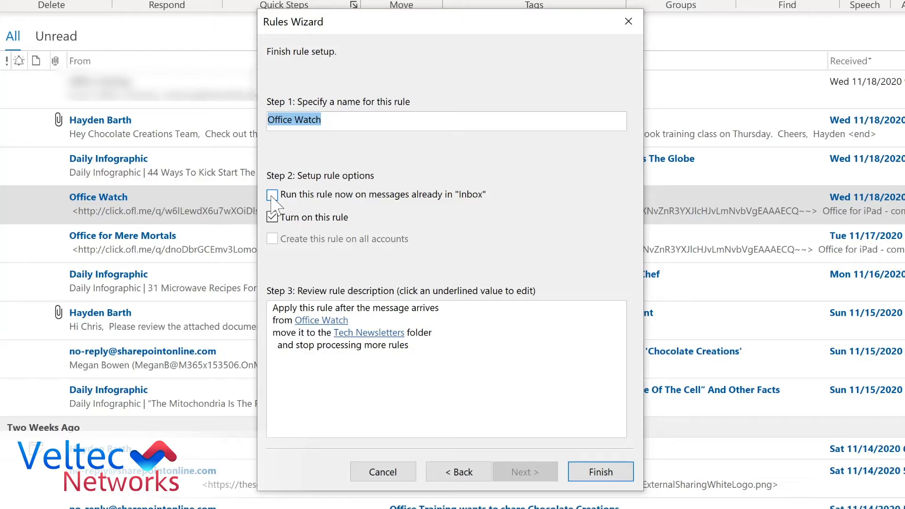
{"action": "left_click", "coordinate": [272, 196]}
{"action": "left_click", "coordinate": [593, 473]}
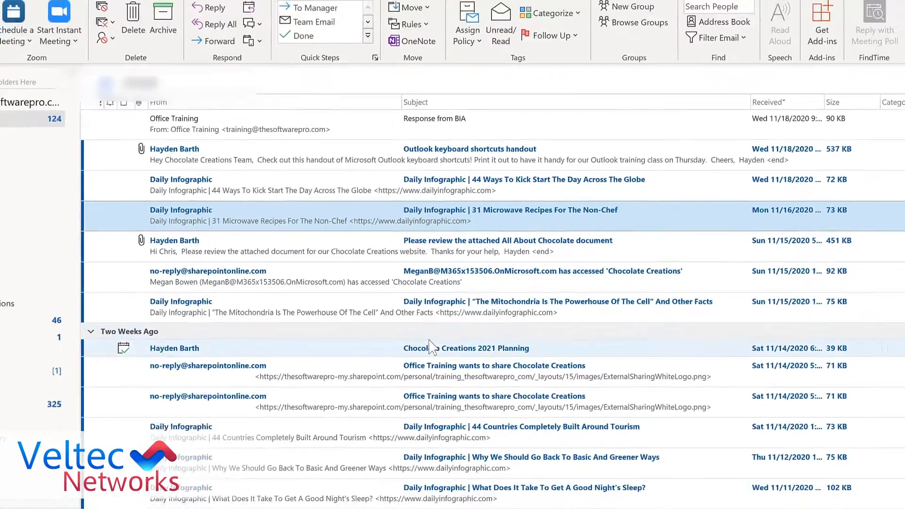
Check the Tech Newsletters folder for the moved newsletters and open the rule commands.
{"action": "left_click", "coordinate": [0, 321]}
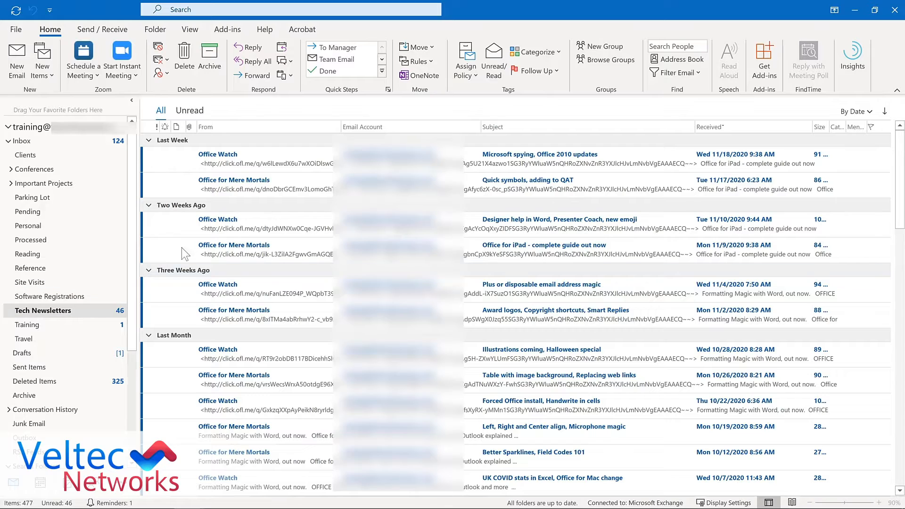
{"action": "left_click", "coordinate": [427, 64]}
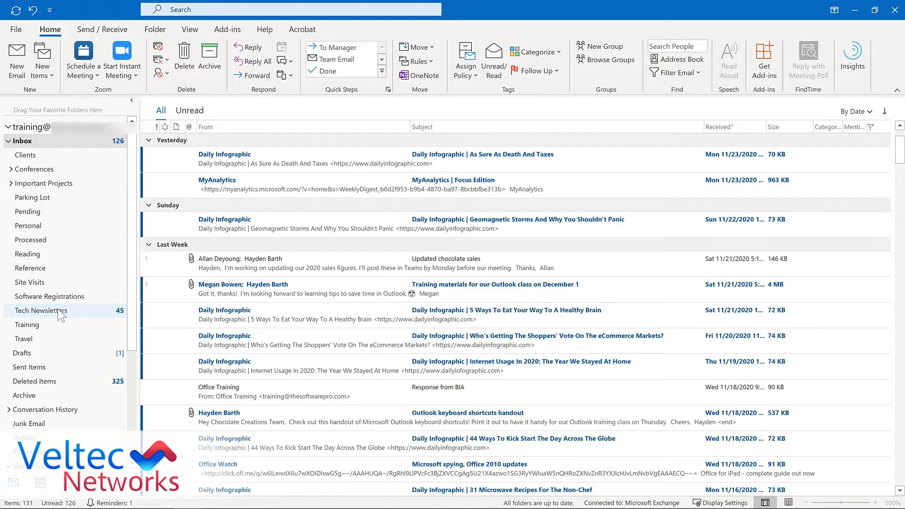
Add the Tech Newsletters, Training and Important Projects folders to Favorites.
{"action": "left_click_drag", "start_coordinate": [59, 304], "coordinate": [64, 112]}
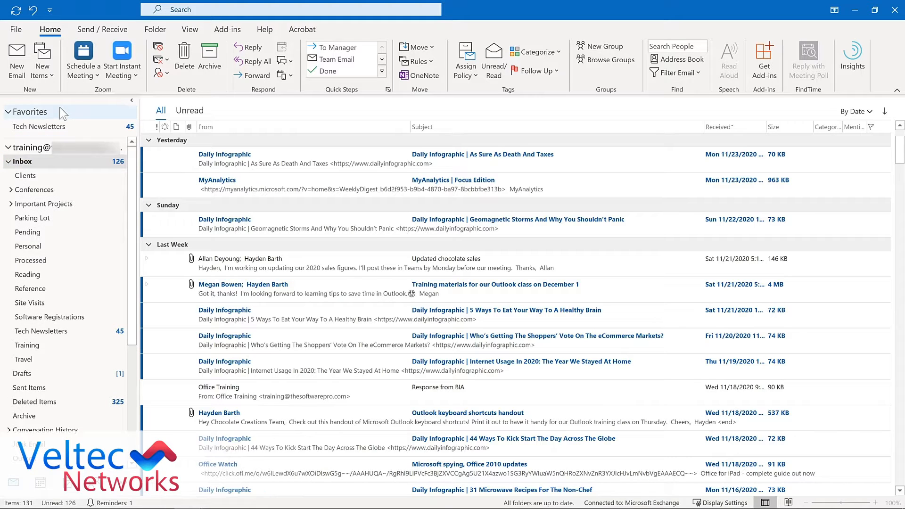
{"action": "right_click", "coordinate": [45, 346]}
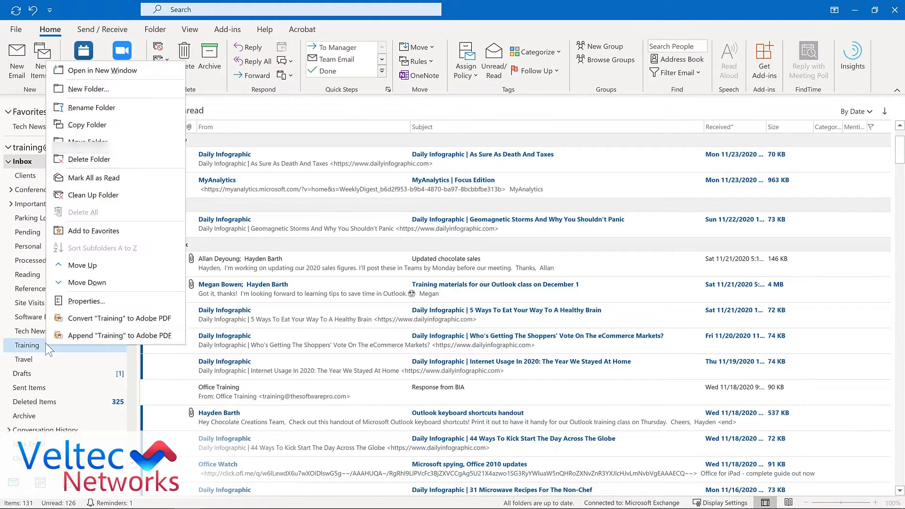
{"action": "left_click", "coordinate": [82, 231]}
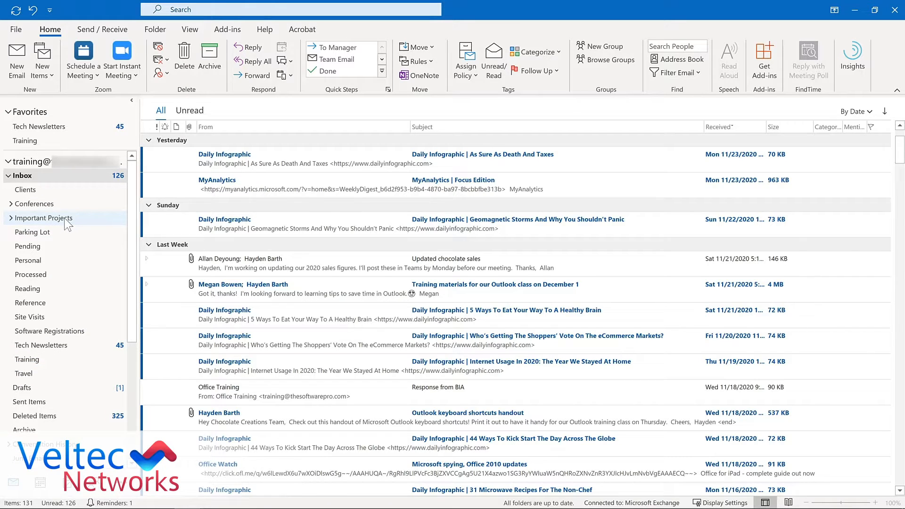
{"action": "left_click", "coordinate": [66, 219]}
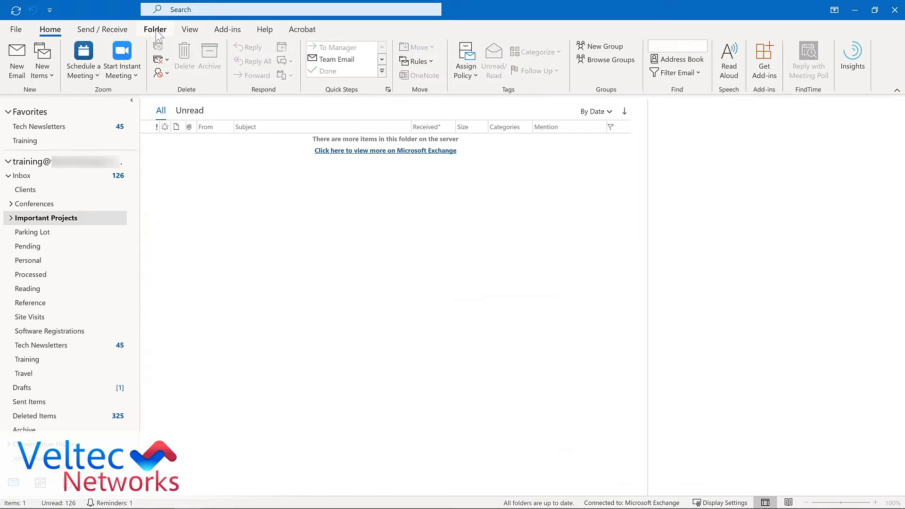
{"action": "left_click", "coordinate": [156, 31]}
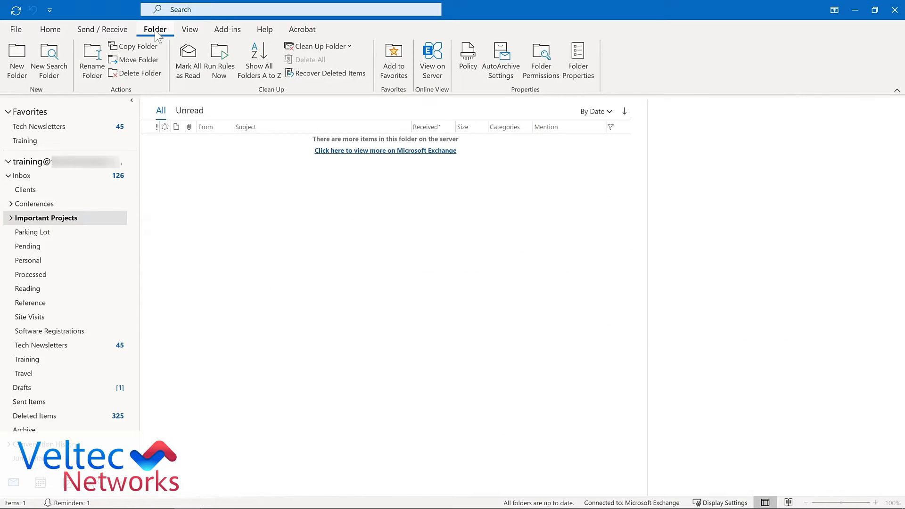
{"action": "left_click", "coordinate": [386, 66]}
Reorder Favorites so Tech Newsletters comes last, and remove Important Projects from Favorites.
{"action": "left_click", "coordinate": [37, 128]}
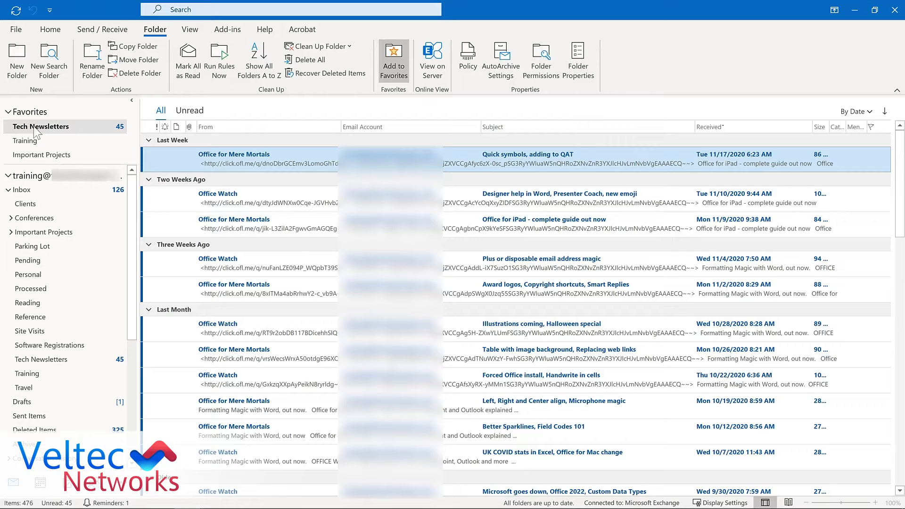
{"action": "left_click_drag", "start_coordinate": [35, 134], "coordinate": [34, 162]}
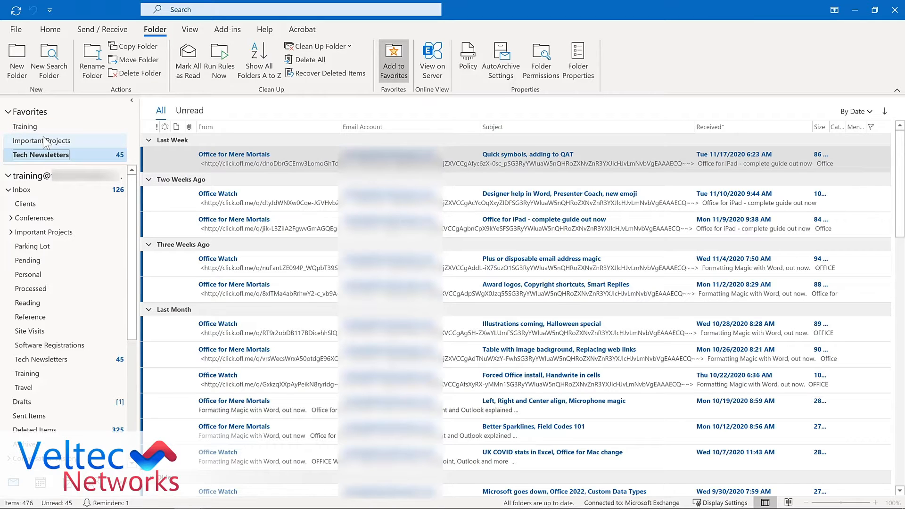
{"action": "right_click", "coordinate": [45, 141]}
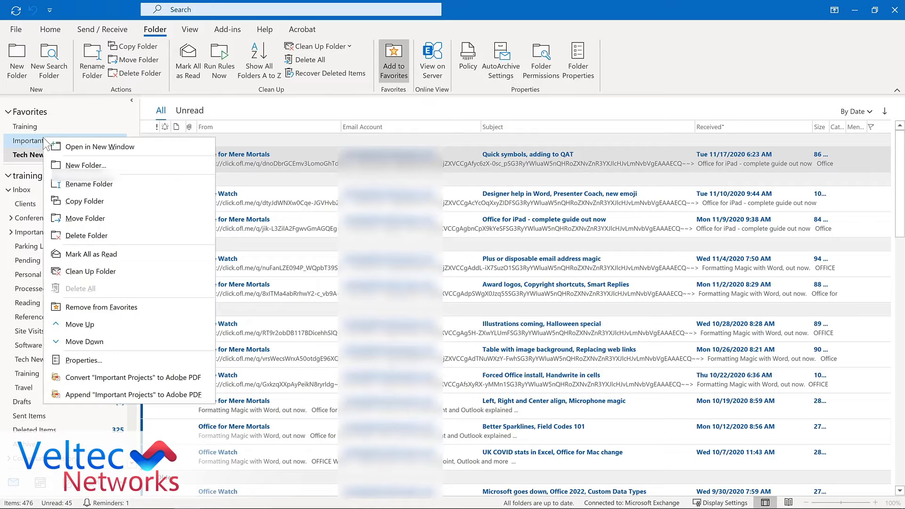
{"action": "left_click", "coordinate": [92, 302]}
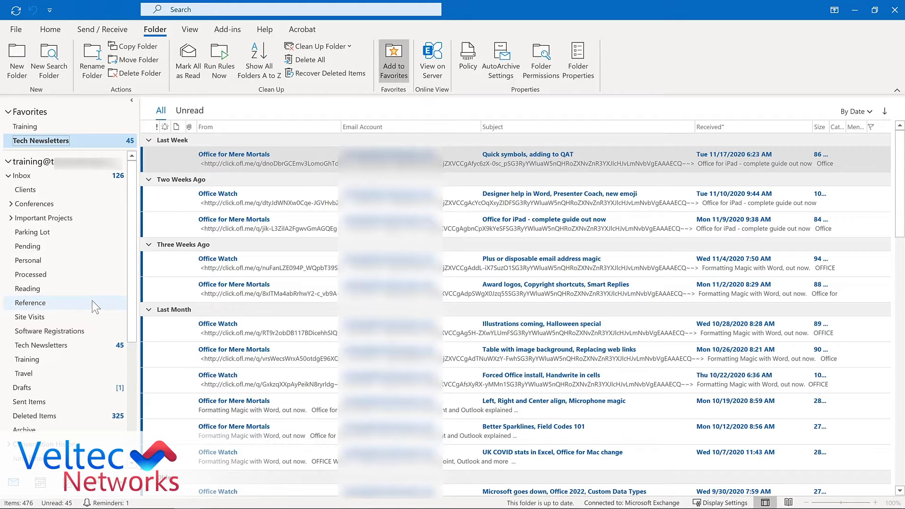
Return to the Inbox and move the Office Watch email "Microsoft spying, Office 2010 updates" into the Tech Newsletters favorite.
{"action": "key", "text": "ctrl+shift+i"}
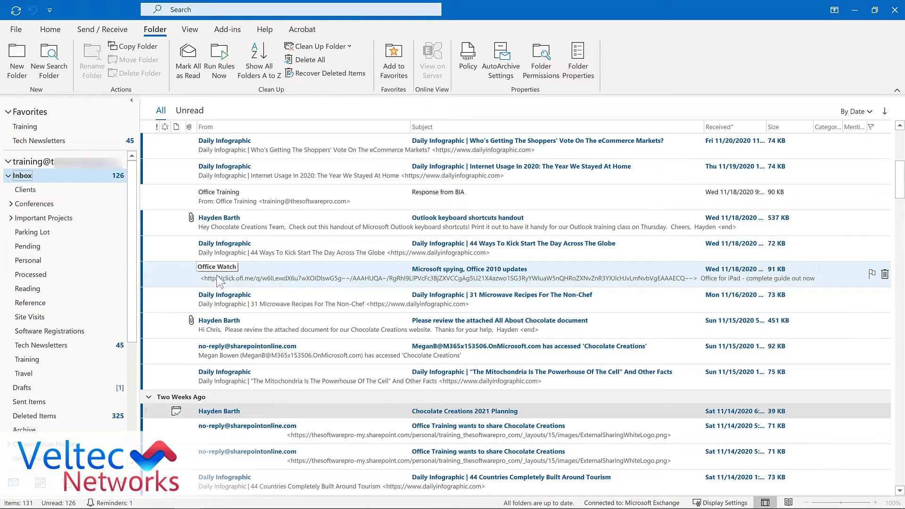
{"action": "left_click_drag", "start_coordinate": [218, 282], "coordinate": [79, 148]}
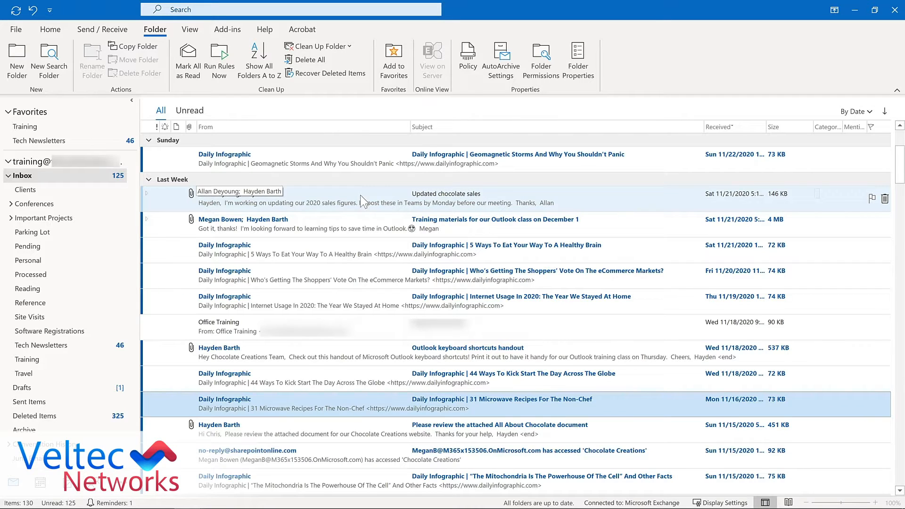
Flag the "Updated chocolate sales" email for follow-up with a reminder, setting the start date to Monday, November 30, 2020.
{"action": "right_click", "coordinate": [872, 200]}
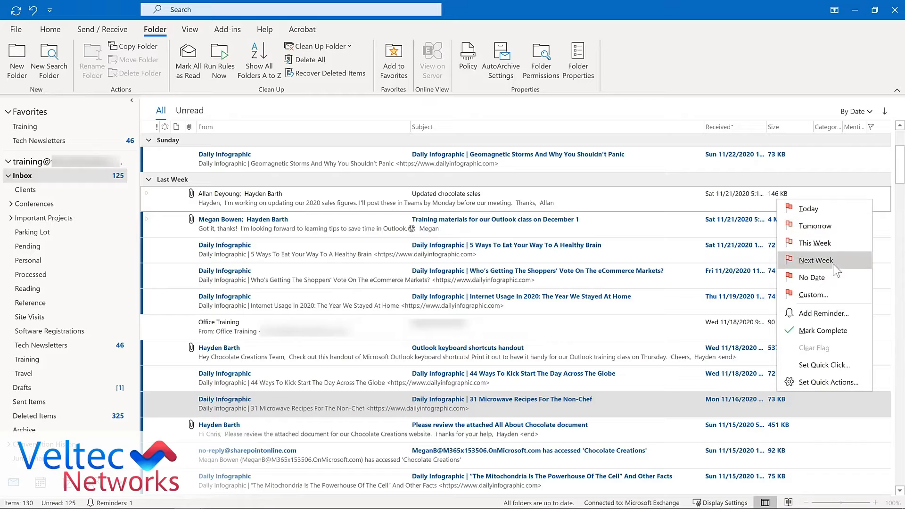
{"action": "left_click", "coordinate": [823, 310]}
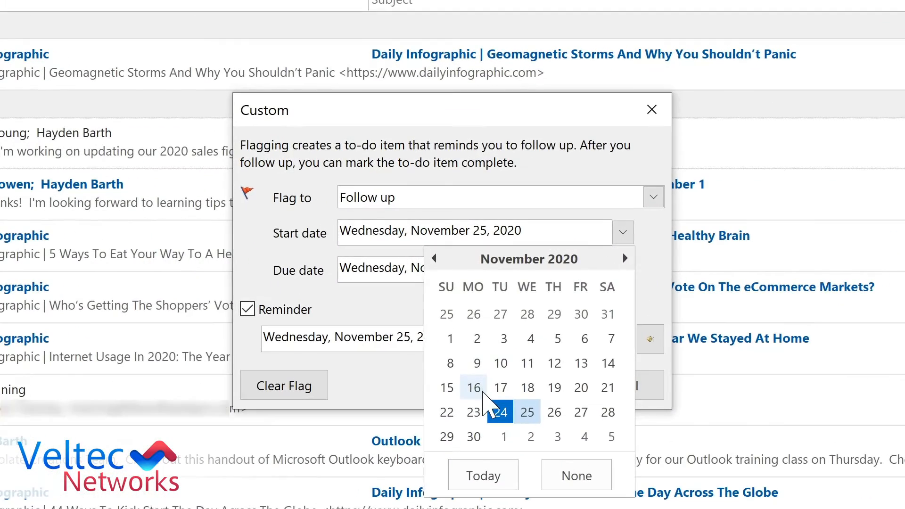
{"action": "left_click", "coordinate": [473, 437]}
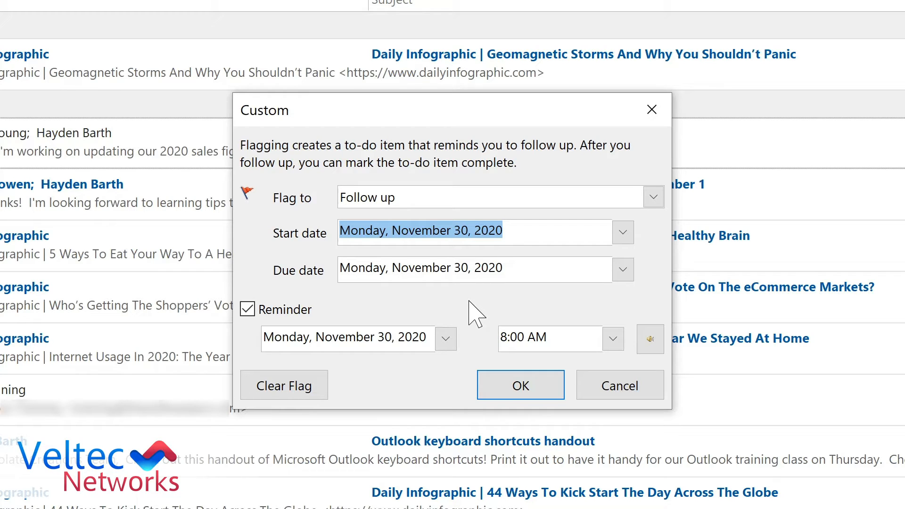
{"action": "left_click", "coordinate": [523, 386]}
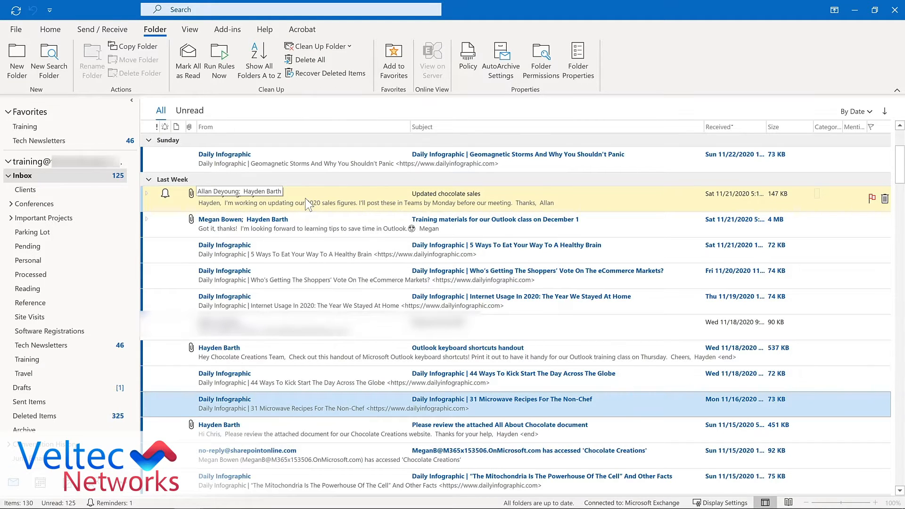
Open the flagged "Updated chocolate sales" message, review its follow-up details and flag options, and close it.
{"action": "double_click", "coordinate": [307, 204]}
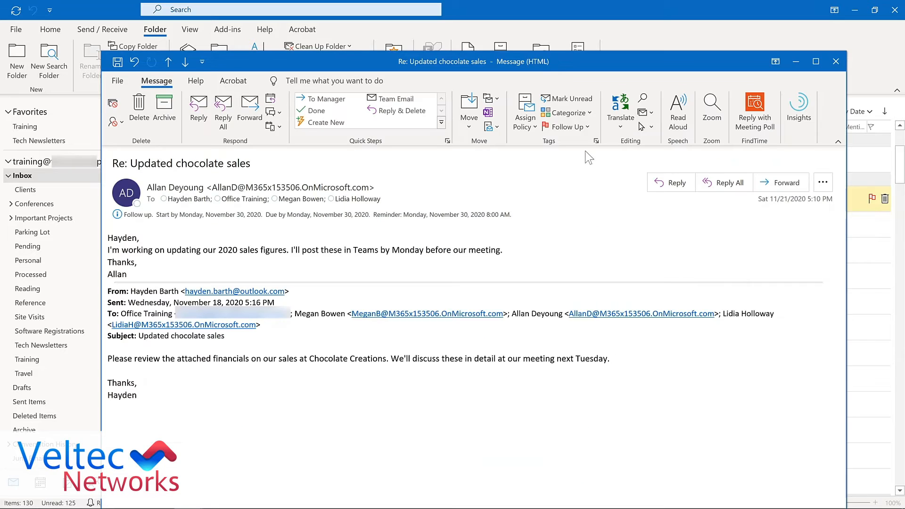
{"action": "left_click", "coordinate": [585, 126]}
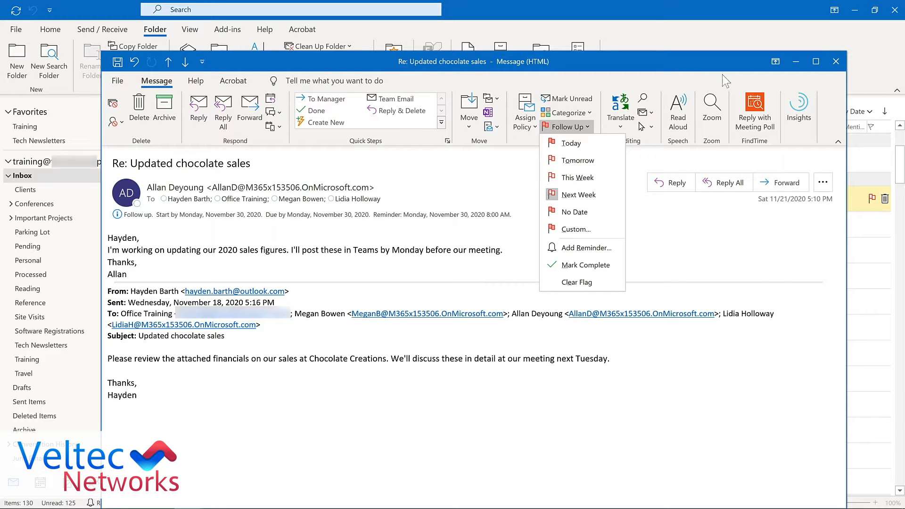
{"action": "left_click", "coordinate": [836, 62]}
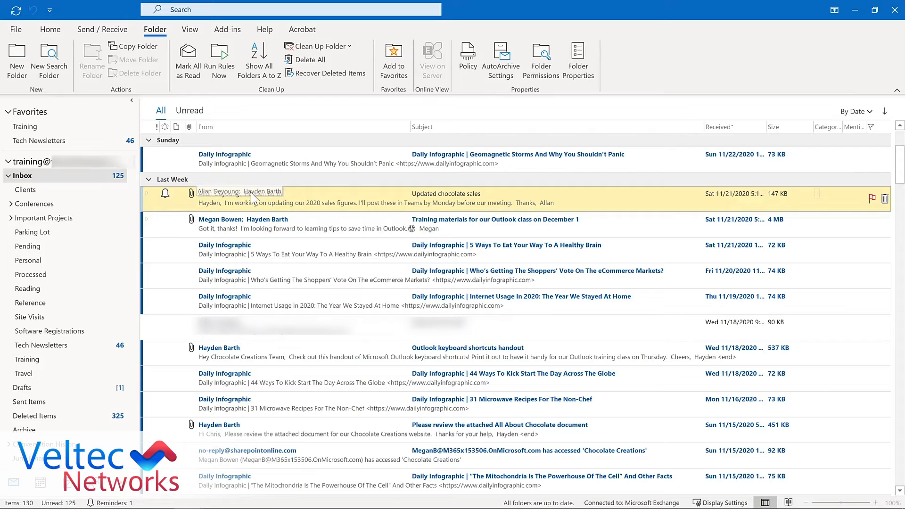
Create a task containing the text of the "Please review the attached All About Chocolate document" email, and close it without saving.
{"action": "scroll", "coordinate": [251, 191], "scroll_direction": "down", "scroll_amount": 5}
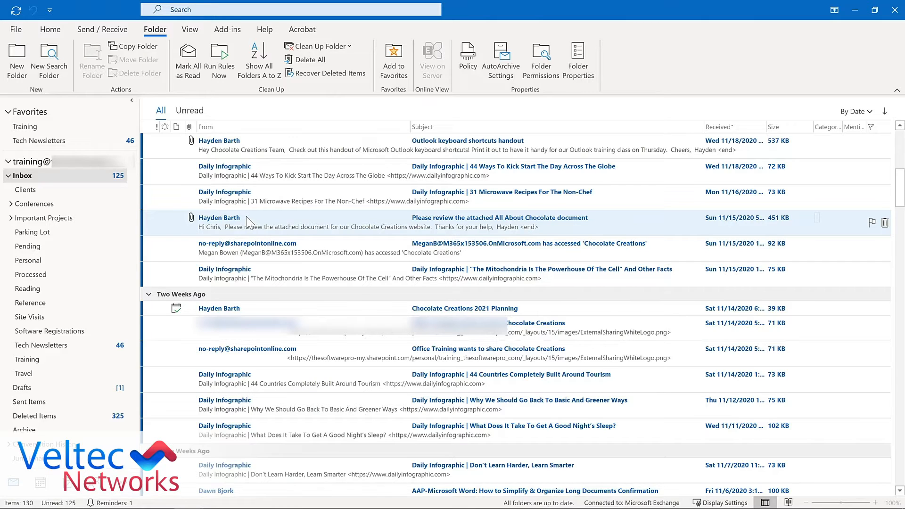
{"action": "left_click_drag", "start_coordinate": [246, 216], "coordinate": [68, 482]}
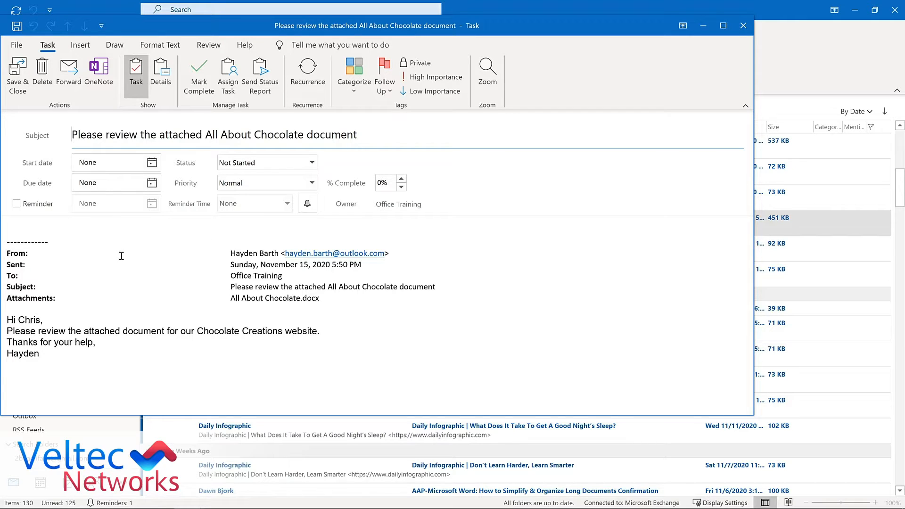
{"action": "left_click", "coordinate": [744, 25]}
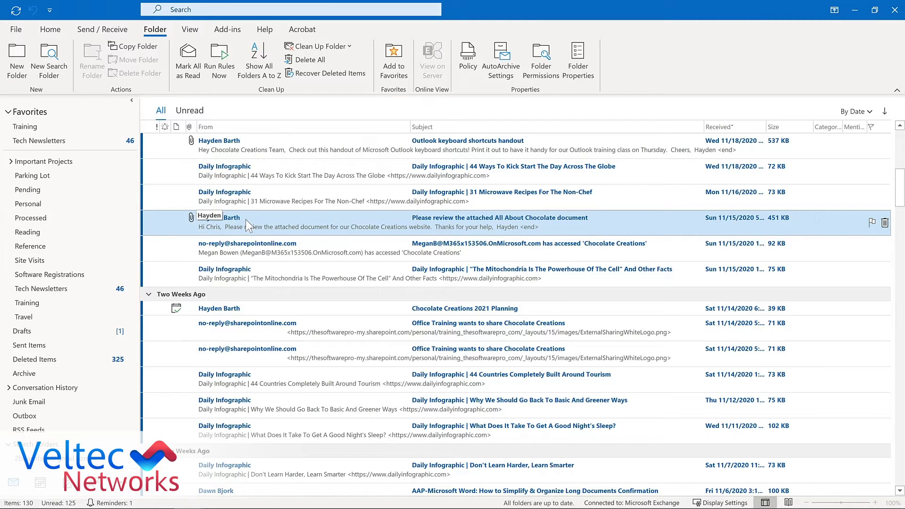
Copy the "Please review the attached All About Chocolate document" email as a task with attachment, set its start date to Thu 12/3/2020, and enable a reminder.
{"action": "left_click_drag", "start_coordinate": [245, 220], "coordinate": [64, 483]}
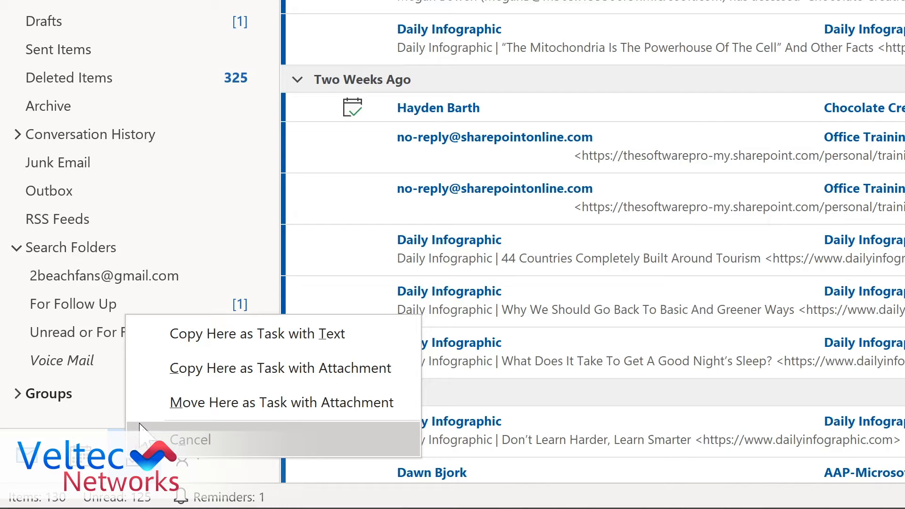
{"action": "left_click", "coordinate": [169, 372]}
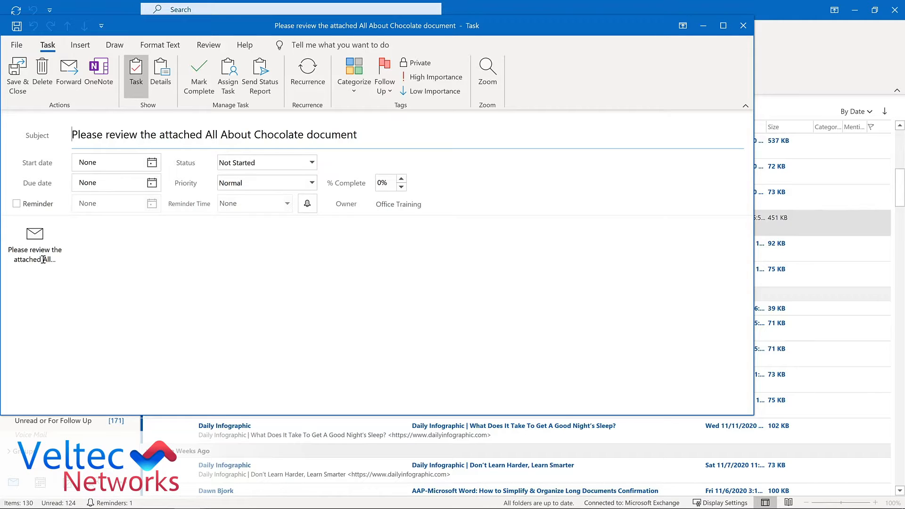
{"action": "left_click", "coordinate": [152, 163]}
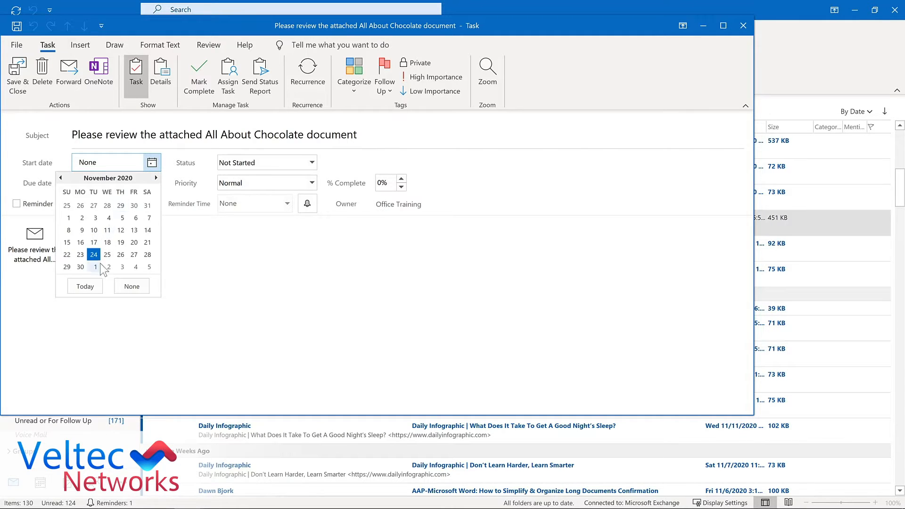
{"action": "left_click", "coordinate": [122, 267]}
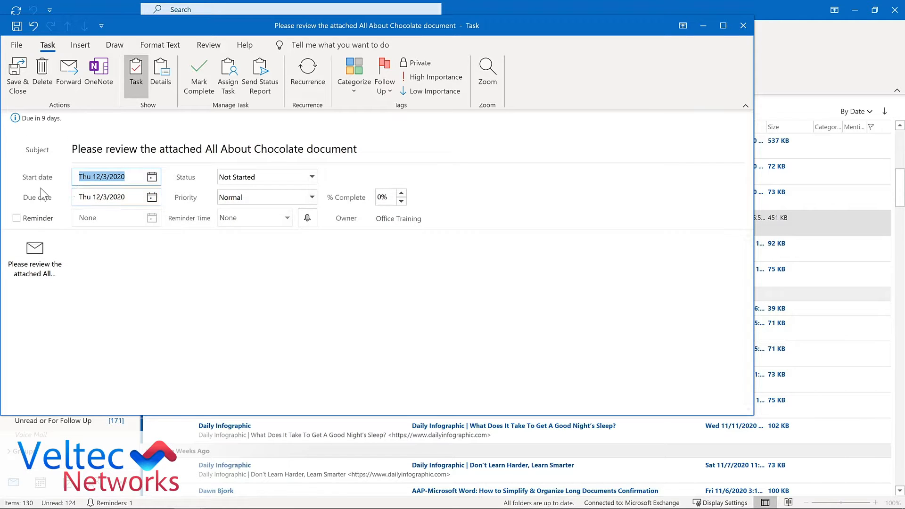
{"action": "left_click", "coordinate": [16, 218]}
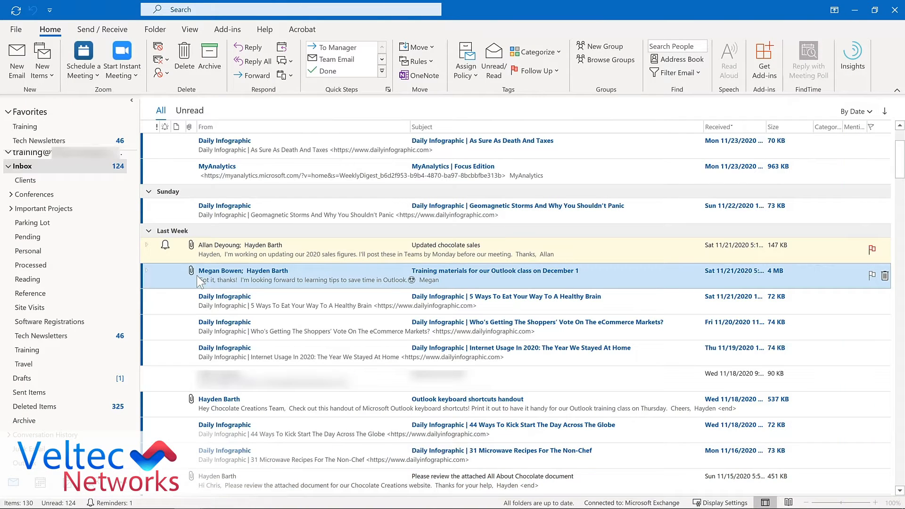
Create a meeting from the December 1 training materials email, titled "Review materials for Outlook training", for 11/30/2020, 11:00 AM–12:00 PM, location Virtual, and send it.
{"action": "left_click_drag", "start_coordinate": [198, 279], "coordinate": [39, 484]}
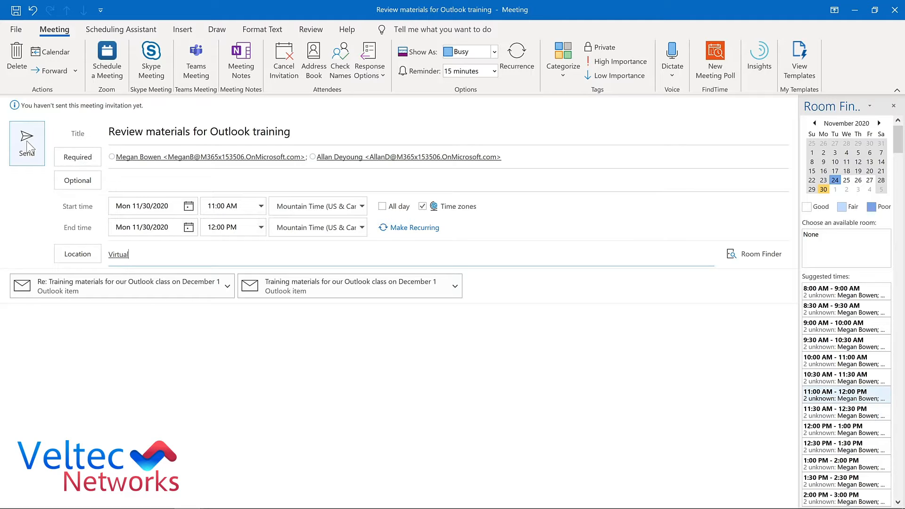
{"action": "left_click", "coordinate": [27, 142]}
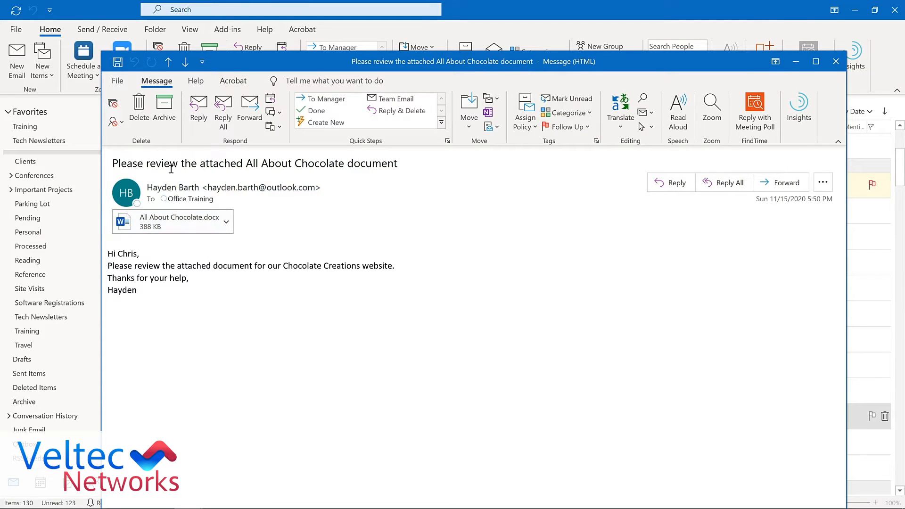
{"action": "left_click", "coordinate": [117, 81]}
{"action": "left_click", "coordinate": [144, 490]}
{"action": "left_click", "coordinate": [276, 239]}
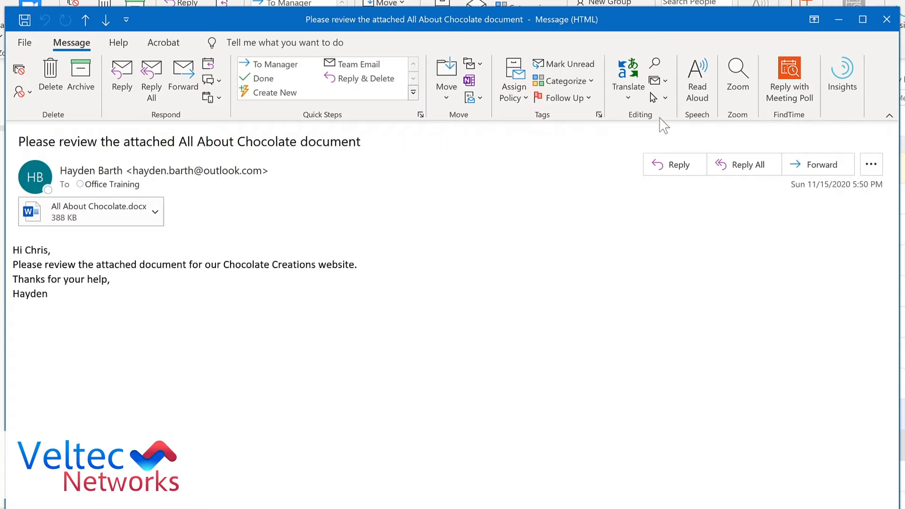
Read the "Please review the attached All About Chocolate document" message aloud, pausing it, resuming from the middle of the request sentence, and pausing again.
{"action": "left_click", "coordinate": [696, 80]}
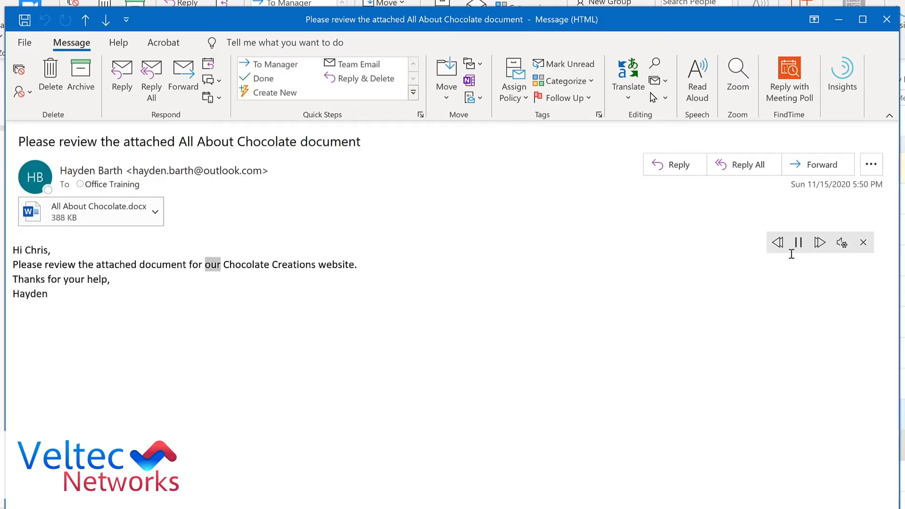
{"action": "left_click", "coordinate": [799, 244]}
{"action": "left_click", "coordinate": [158, 264]}
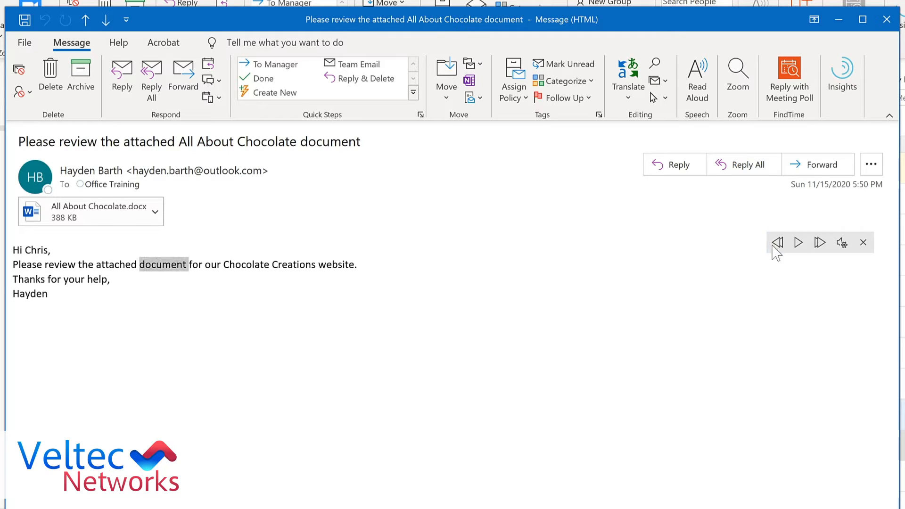
{"action": "left_click", "coordinate": [798, 242]}
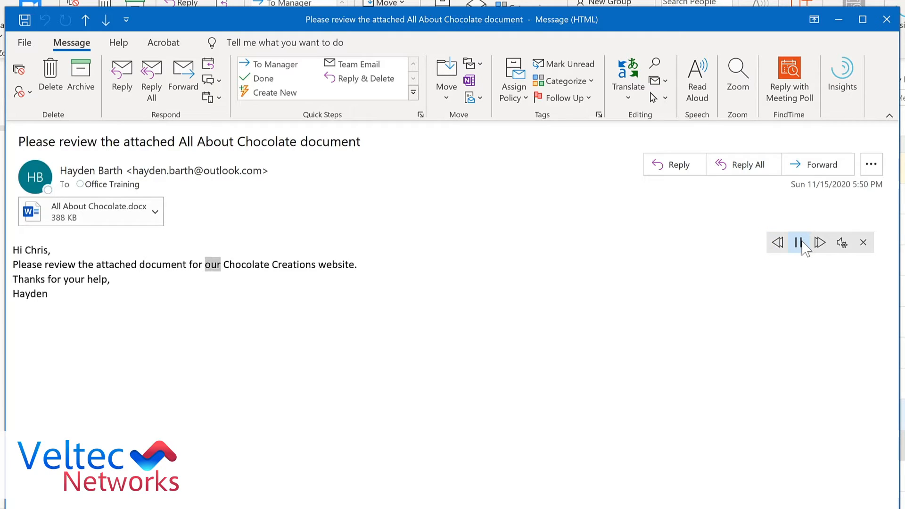
{"action": "left_click", "coordinate": [801, 243]}
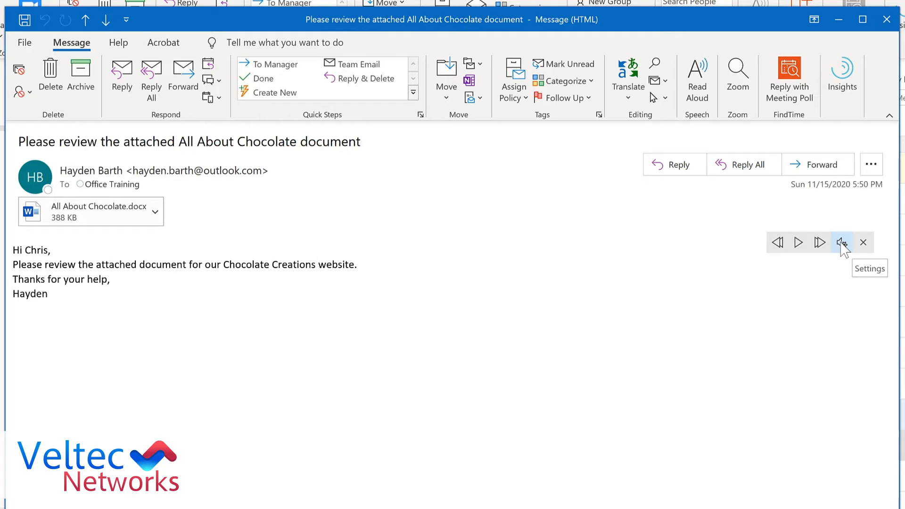
Set the Read Aloud speed slightly above the middle, switch the voice to Microsoft Mark, and resume reading the message.
{"action": "left_click", "coordinate": [842, 243]}
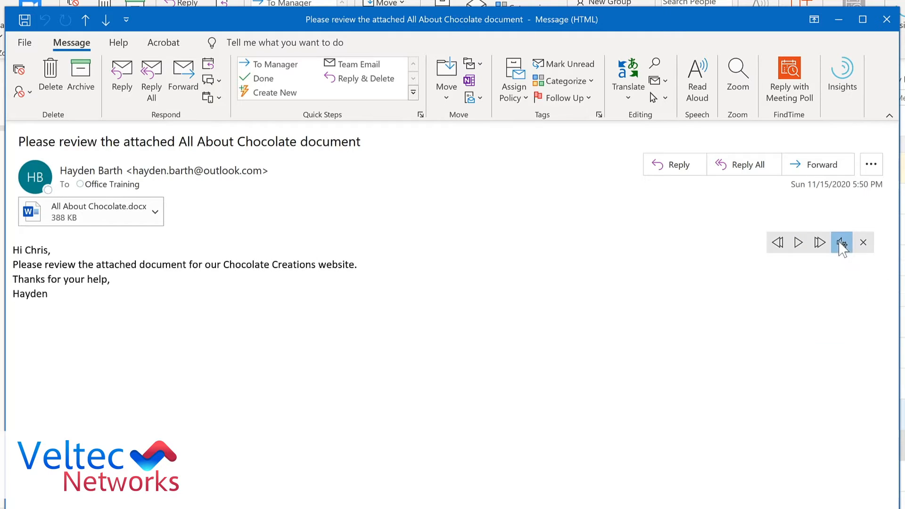
{"action": "left_click_drag", "start_coordinate": [821, 291], "coordinate": [830, 288]}
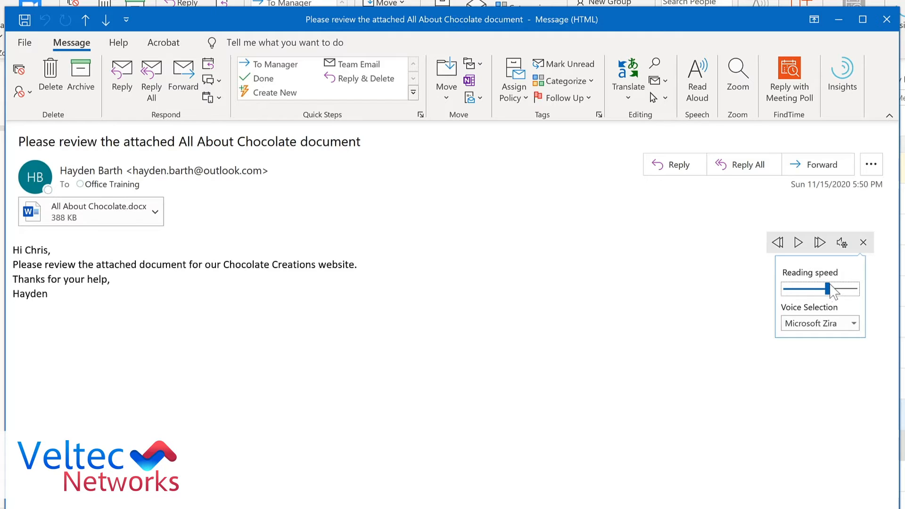
{"action": "left_click", "coordinate": [854, 324]}
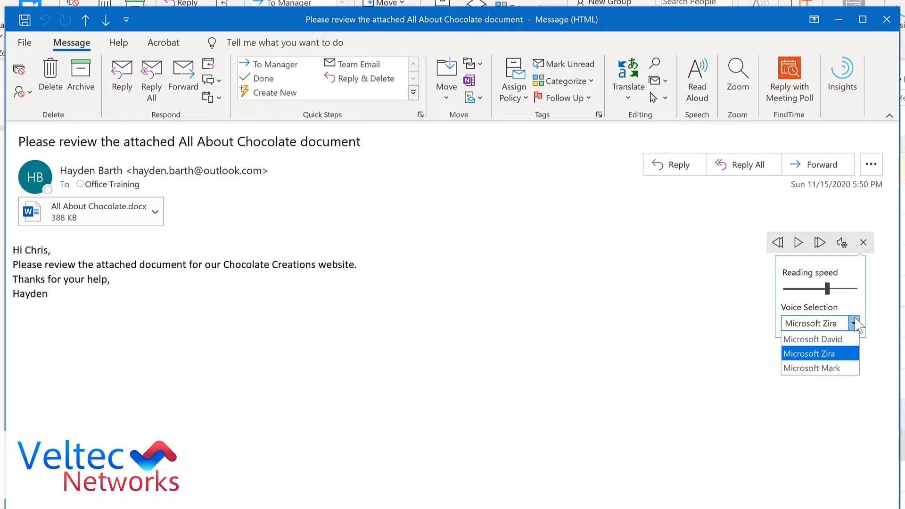
{"action": "left_click", "coordinate": [842, 368]}
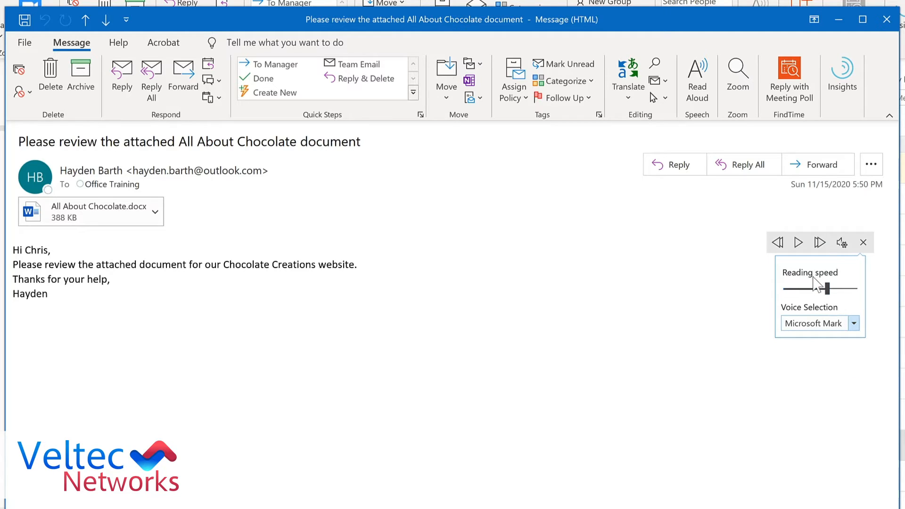
{"action": "left_click", "coordinate": [799, 243]}
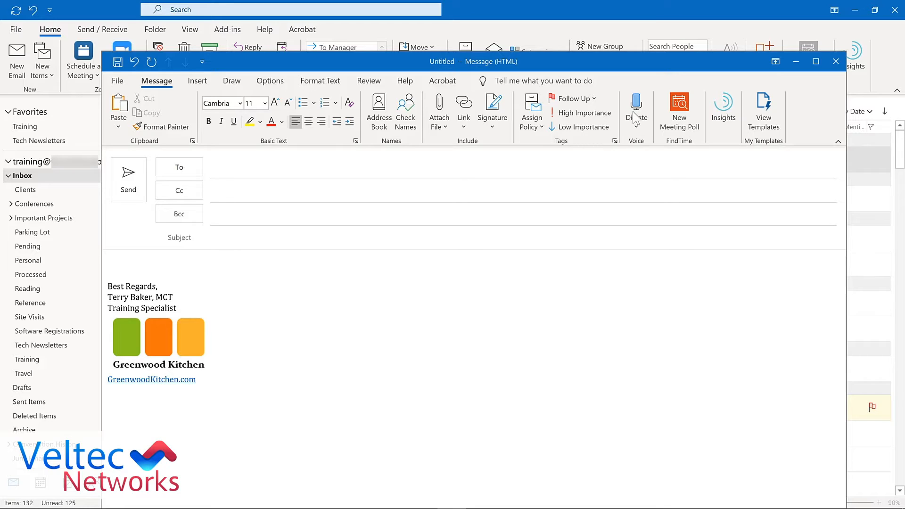
Dictate the subject "This is my subject line" and body text starting "the dictation feature is a handy way to create and respond to" in the new message.
{"action": "left_click", "coordinate": [634, 113]}
{"action": "left_click", "coordinate": [239, 231]}
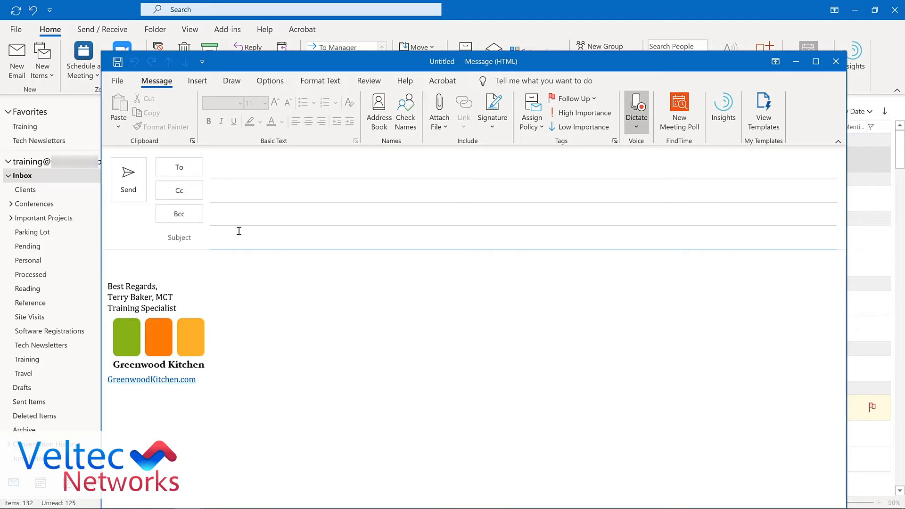
{"action": "left_click", "coordinate": [184, 267]}
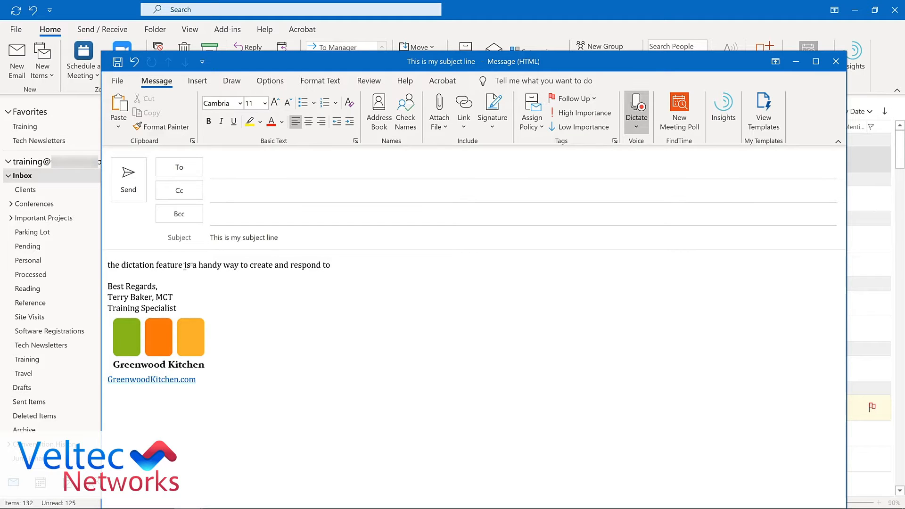
{"action": "left_click", "coordinate": [636, 111]}
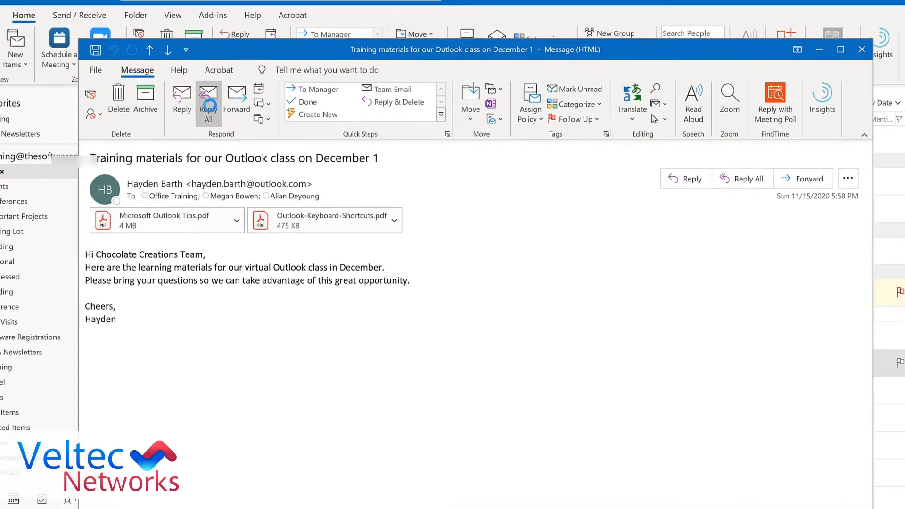
Reply to all on the December 1 training materials email with a thank-you message, and delay its delivery until 11/30/2020 at 7:00 AM.
{"action": "left_click", "coordinate": [225, 114]}
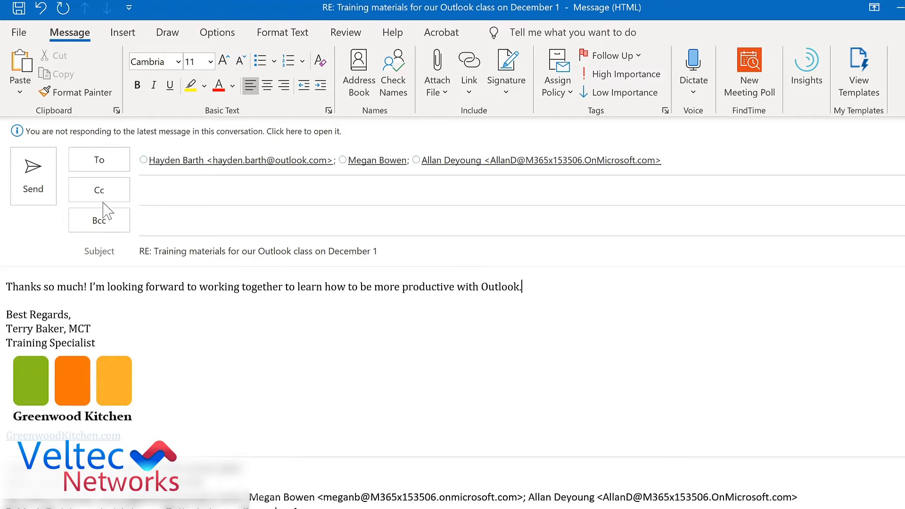
{"action": "left_click", "coordinate": [222, 33]}
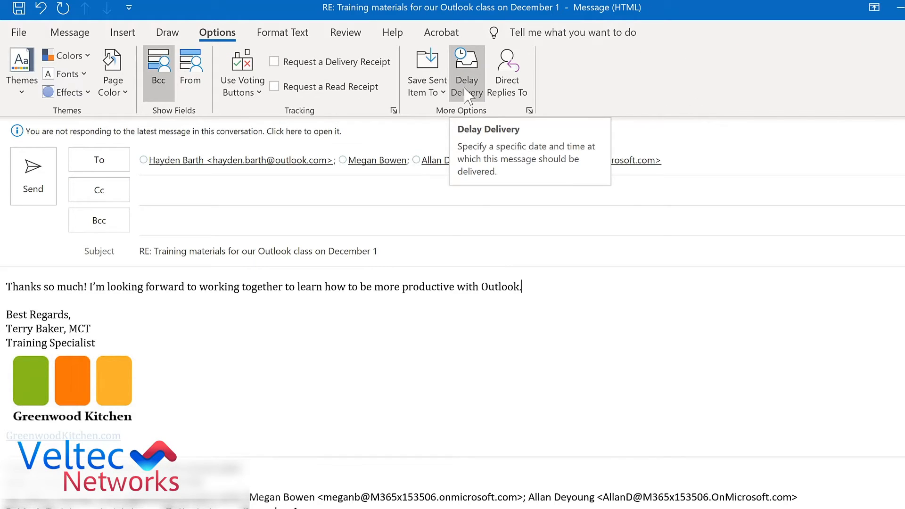
{"action": "left_click", "coordinate": [467, 94]}
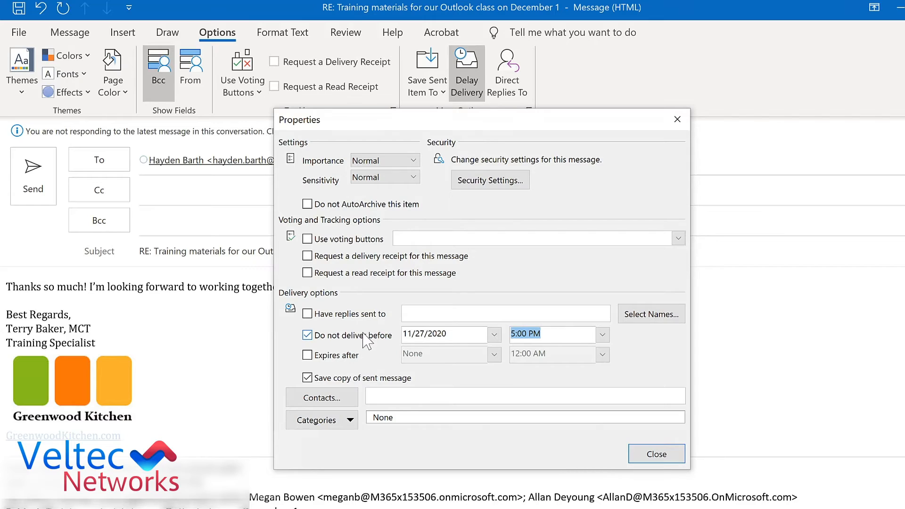
{"action": "left_click", "coordinate": [498, 335]}
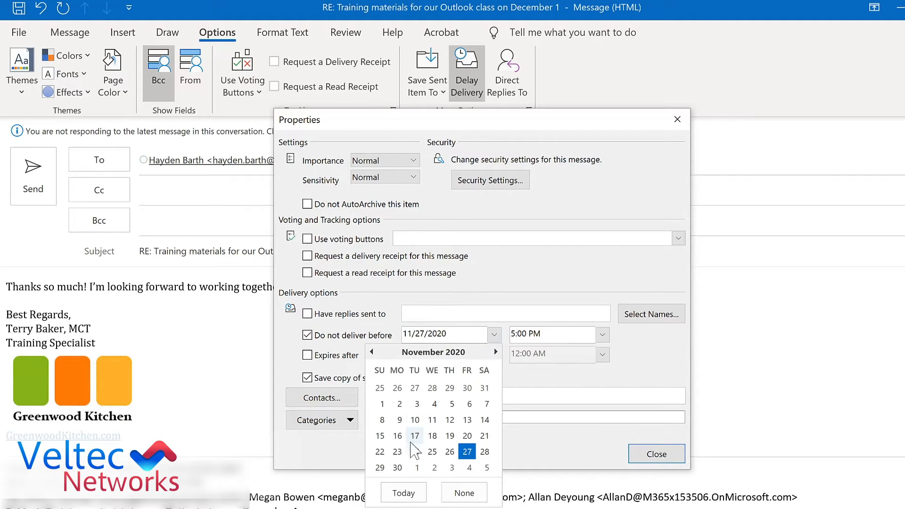
{"action": "left_click", "coordinate": [397, 467]}
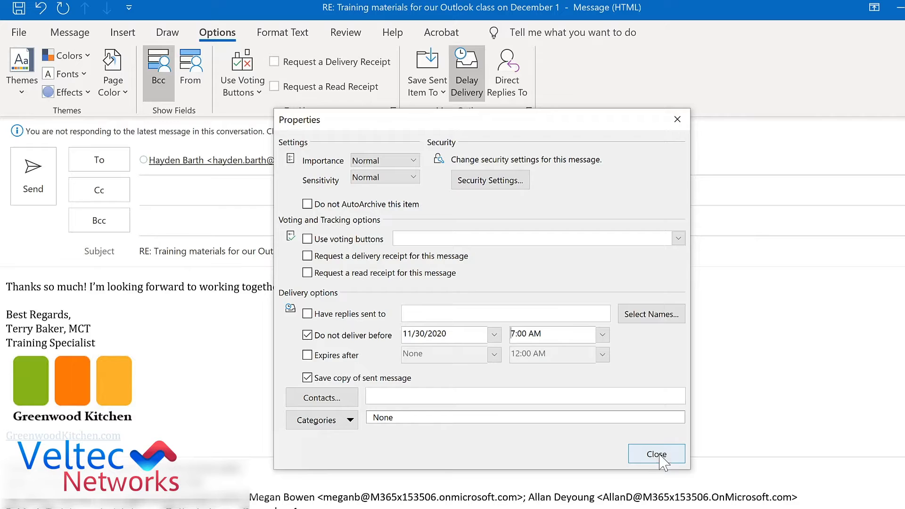
{"action": "left_click", "coordinate": [656, 455]}
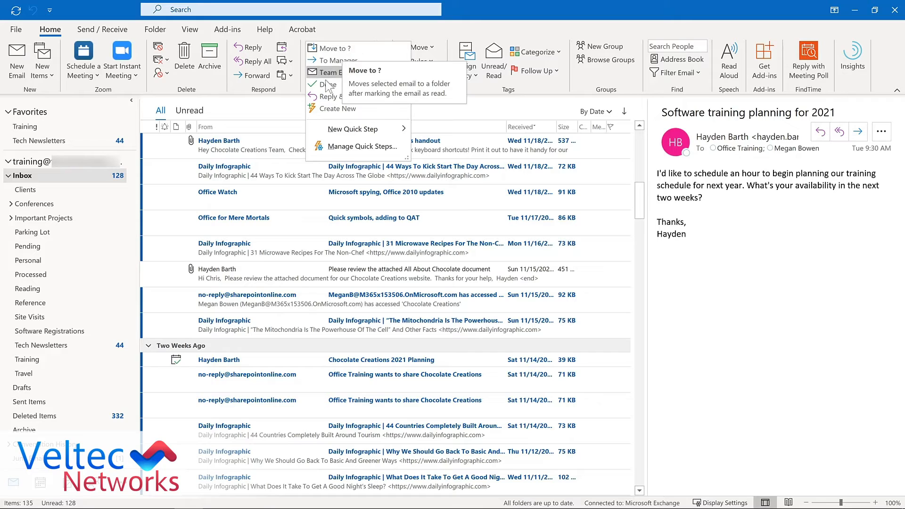
Create a new quick step named "Tech Newsletters" with a Move to folder action targeting the Tech Newsletters folder.
{"action": "left_click", "coordinate": [319, 109]}
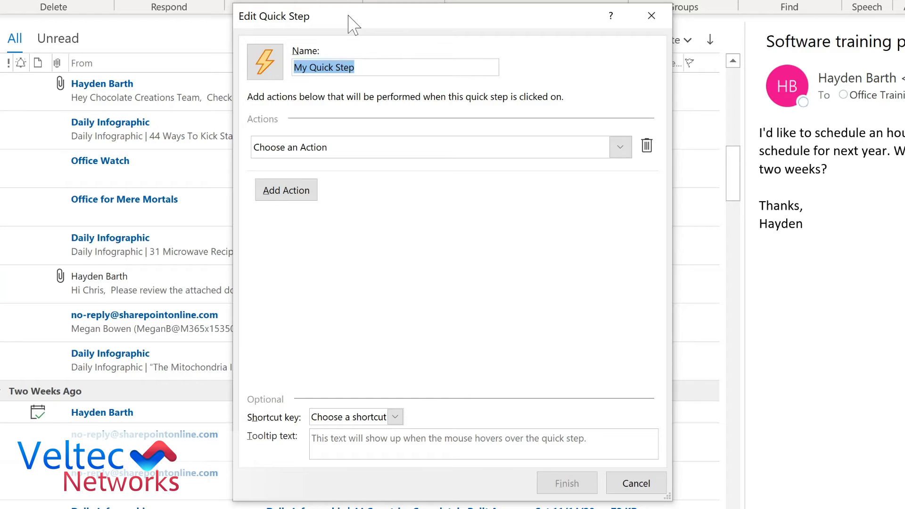
{"action": "type", "text": "Tech Newsletters"}
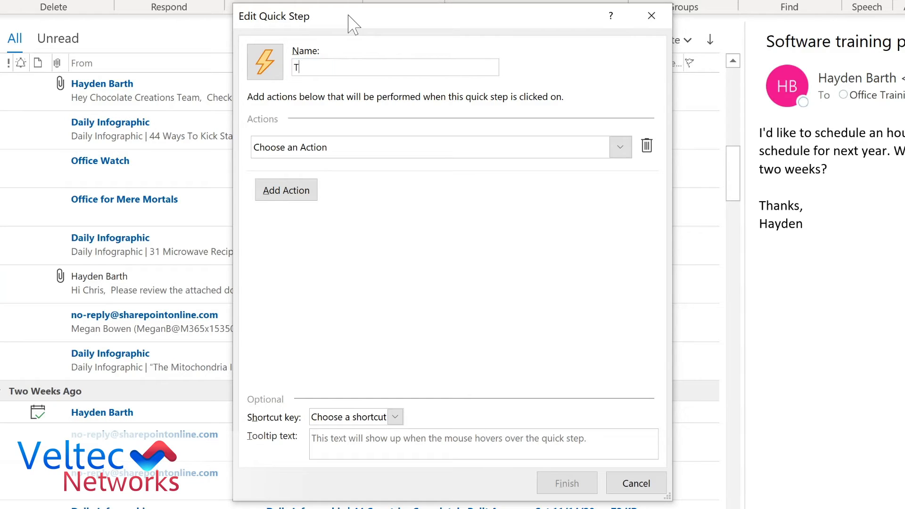
{"action": "left_click", "coordinate": [622, 151]}
{"action": "left_click", "coordinate": [621, 150]}
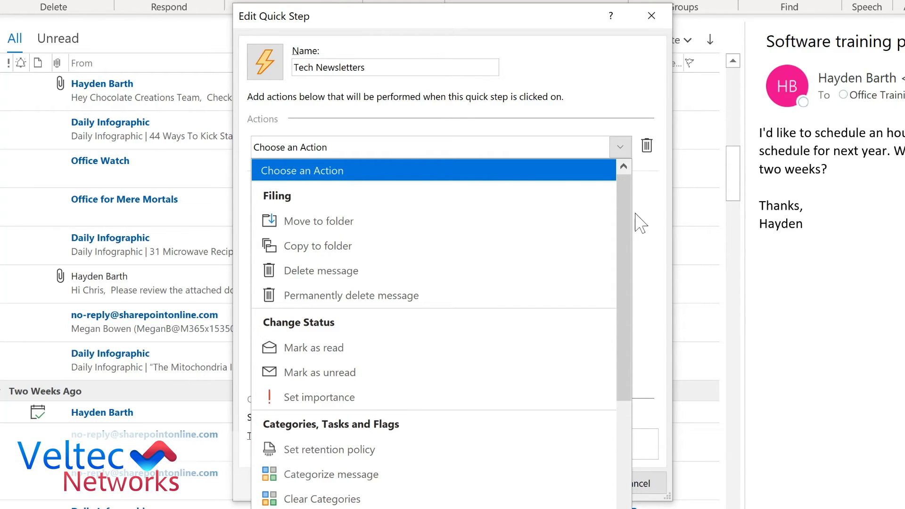
{"action": "left_click_drag", "start_coordinate": [626, 224], "coordinate": [623, 362]}
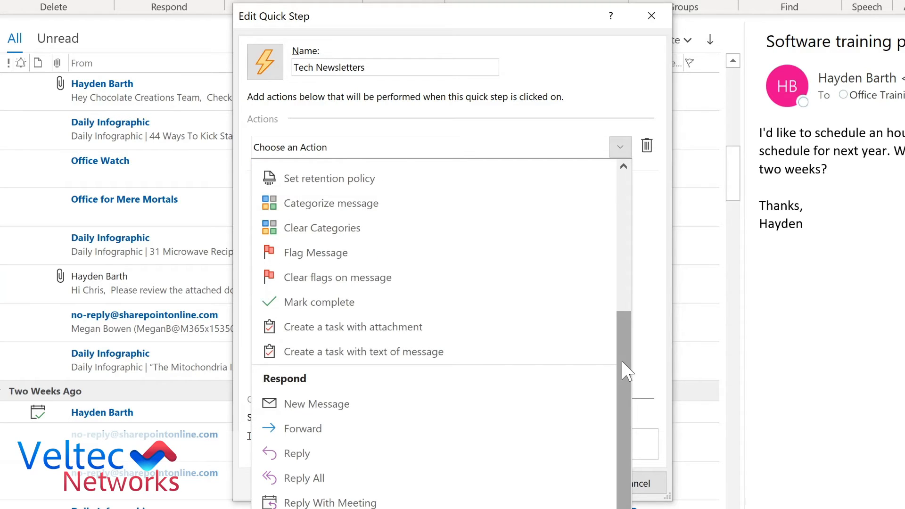
{"action": "left_click_drag", "start_coordinate": [623, 361], "coordinate": [614, 443]}
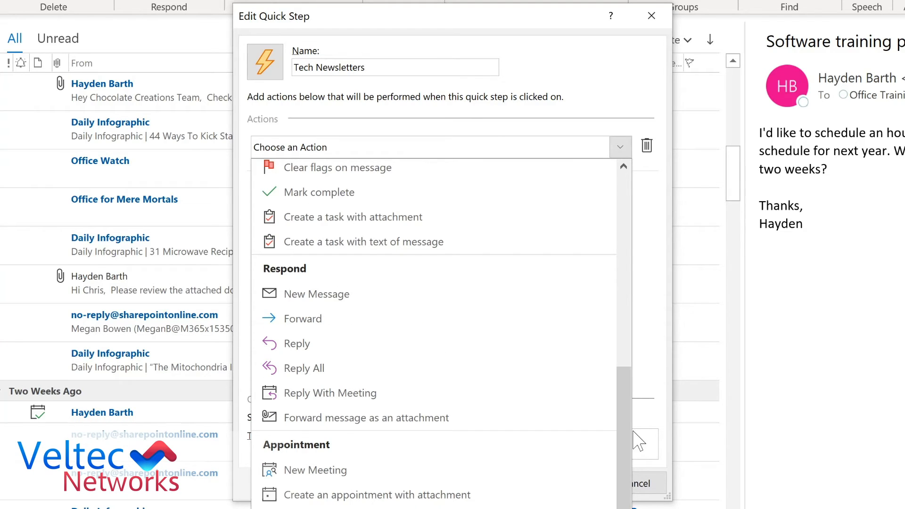
{"action": "left_click_drag", "start_coordinate": [630, 430], "coordinate": [344, 222]}
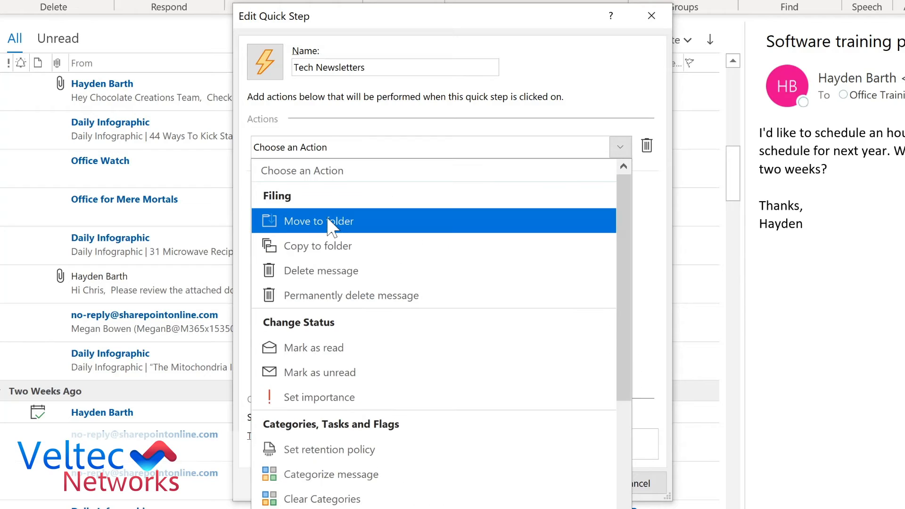
{"action": "left_click", "coordinate": [349, 224]}
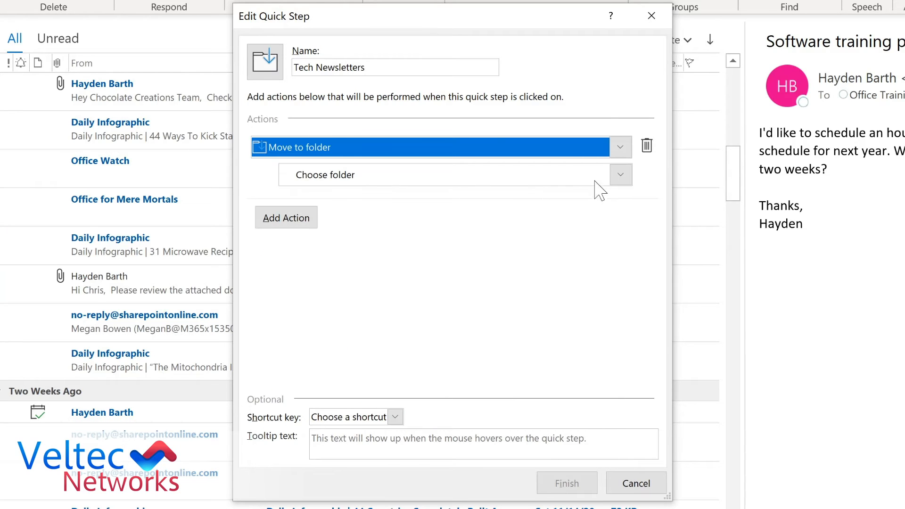
{"action": "left_click", "coordinate": [621, 176]}
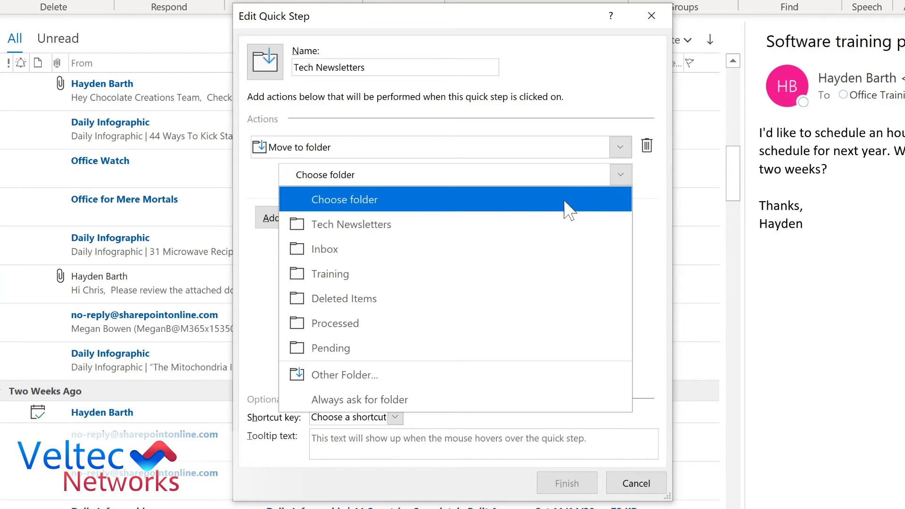
{"action": "left_click", "coordinate": [407, 227]}
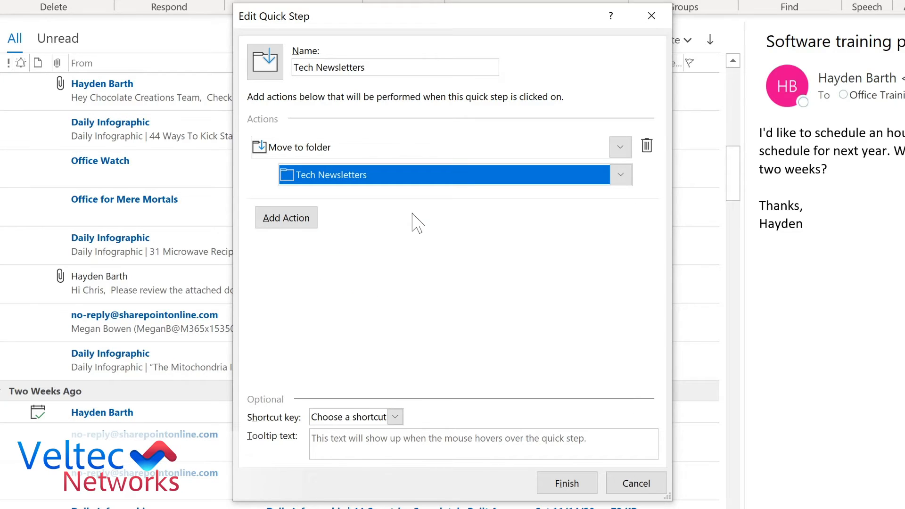
Add a Mark as read action, assign shortcut CTRL+SHIFT+1 and tooltip "Move to Tech Newsletter folder", and save the quick step.
{"action": "left_click", "coordinate": [285, 219]}
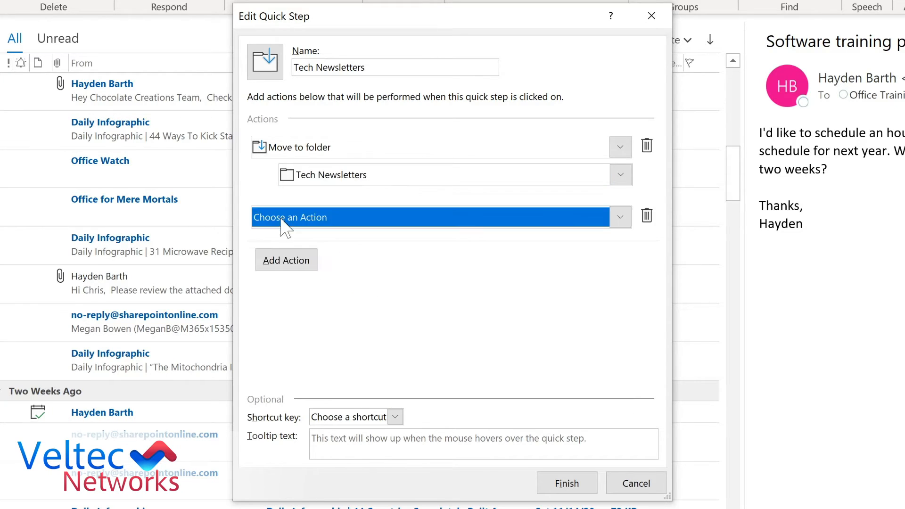
{"action": "left_click", "coordinate": [314, 218]}
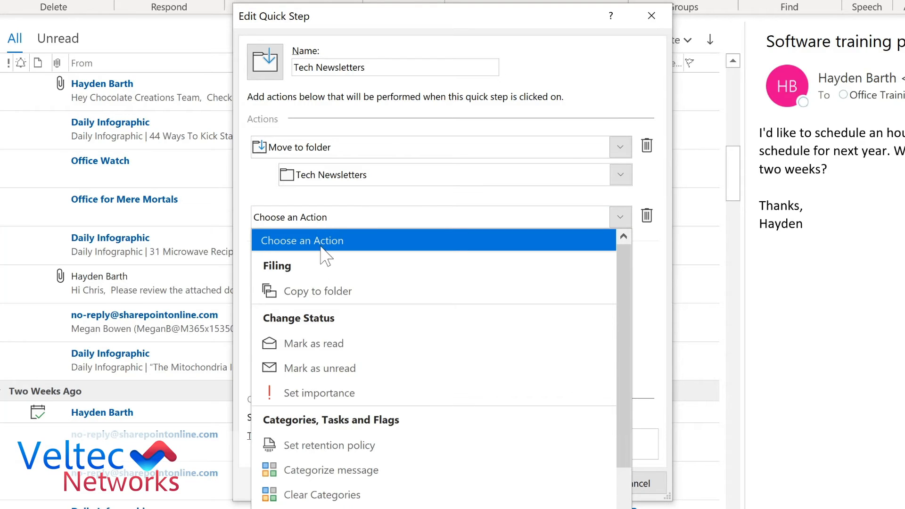
{"action": "left_click", "coordinate": [316, 348]}
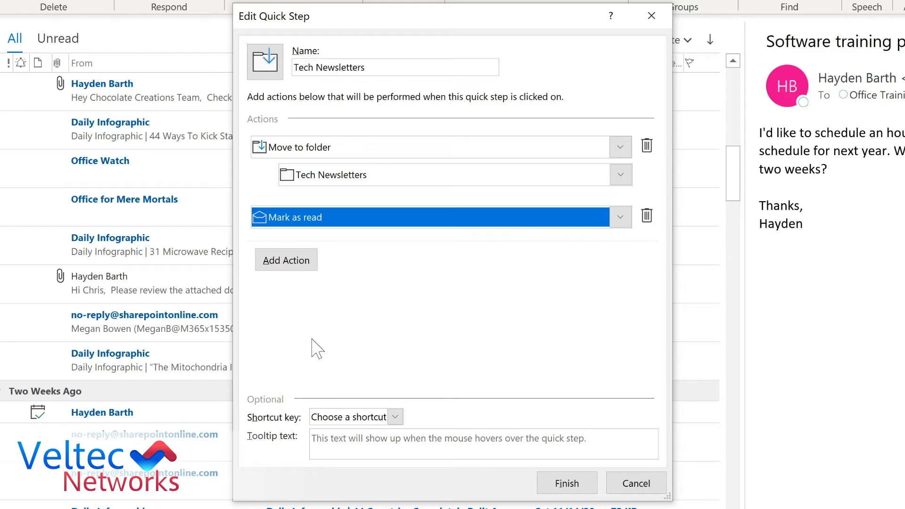
{"action": "left_click", "coordinate": [394, 419]}
{"action": "left_click", "coordinate": [395, 417]}
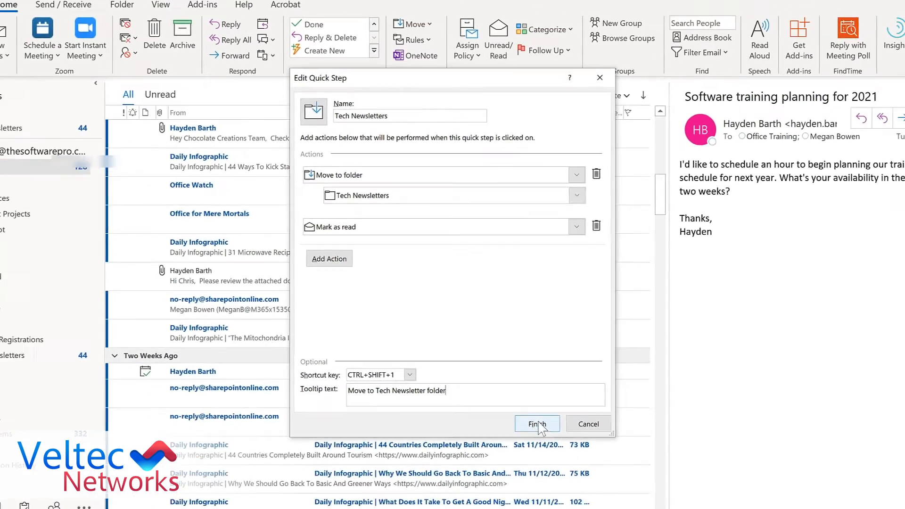
{"action": "left_click", "coordinate": [538, 425]}
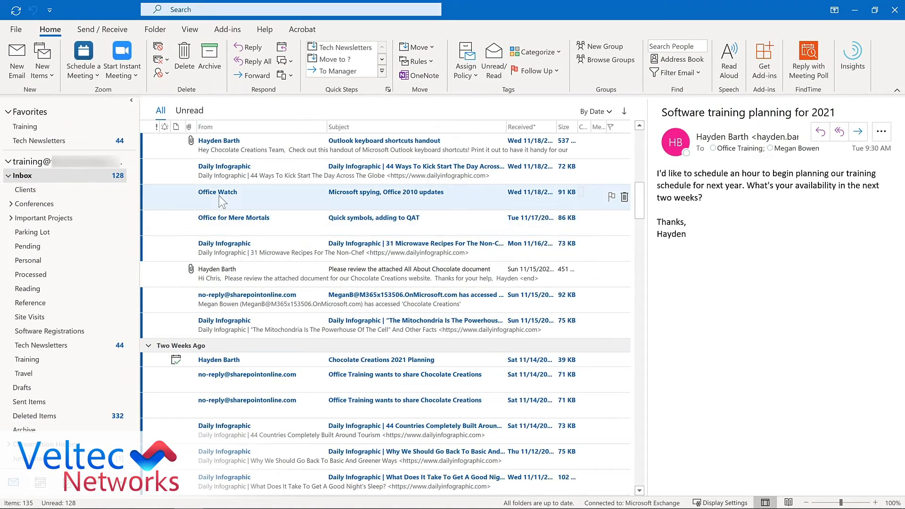
Run the Tech Newsletters quick step on the "Microsoft spying, Office 2010 updates" and "Quick symbols, adding to QAT" emails.
{"action": "left_click", "coordinate": [219, 195]}
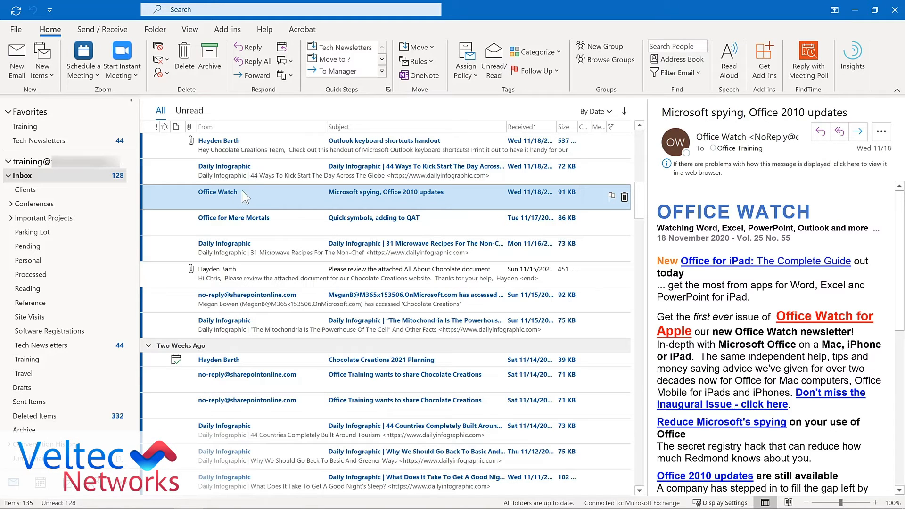
{"action": "left_click", "coordinate": [358, 48]}
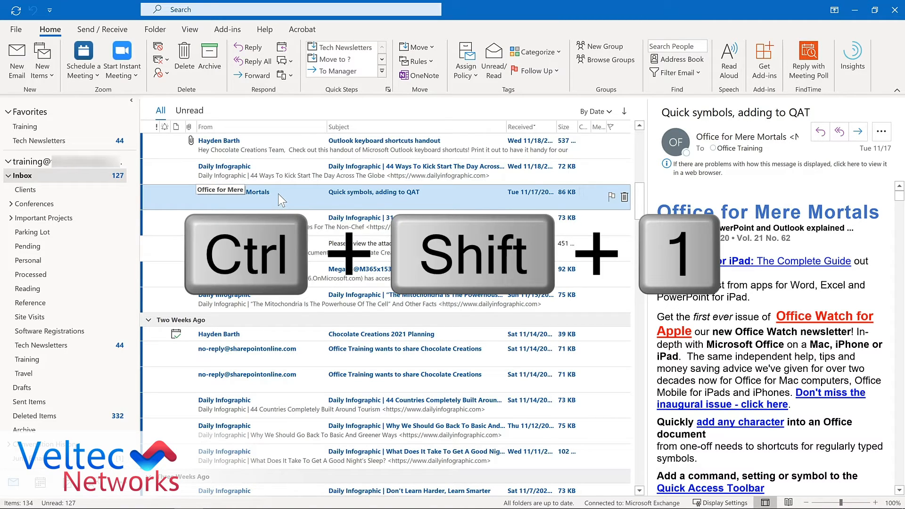
{"action": "key", "text": "ctrl+shift+1"}
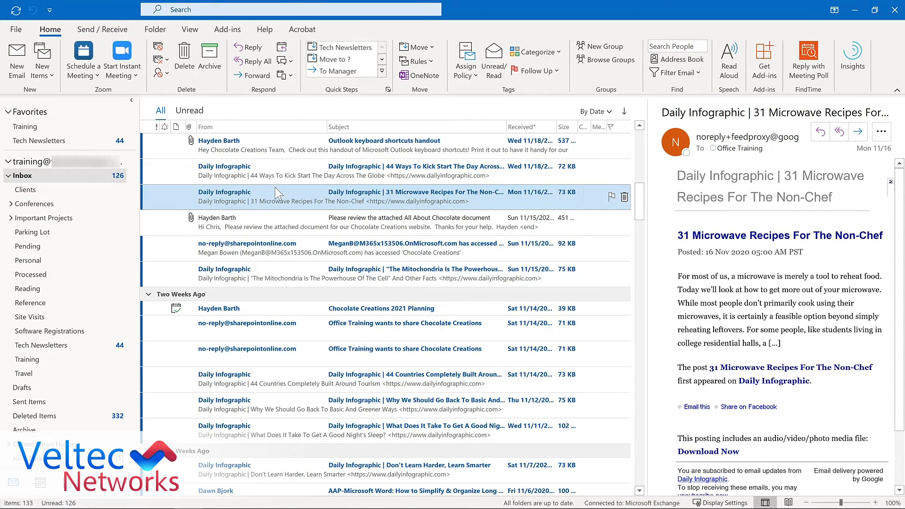
View the Tech Newsletters folder for the filed emails and open the quick steps management dialog.
{"action": "left_click", "coordinate": [76, 346]}
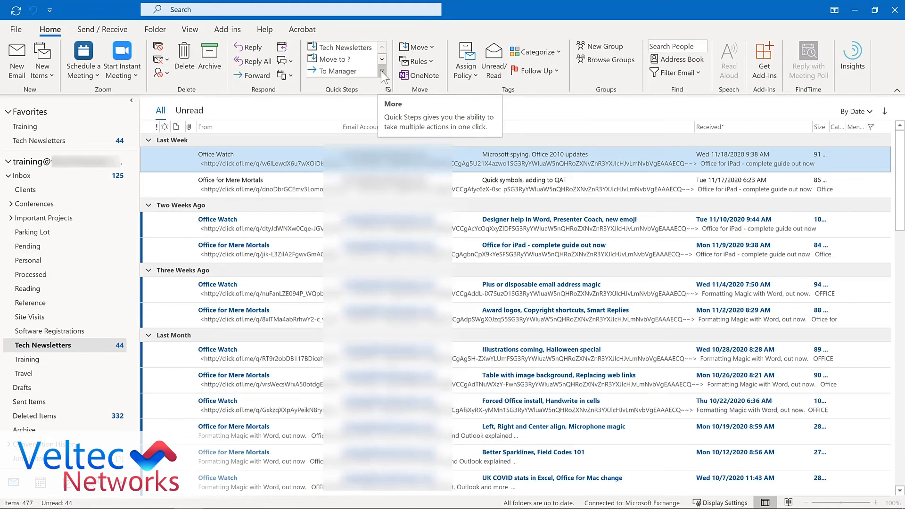
{"action": "left_click", "coordinate": [382, 70]}
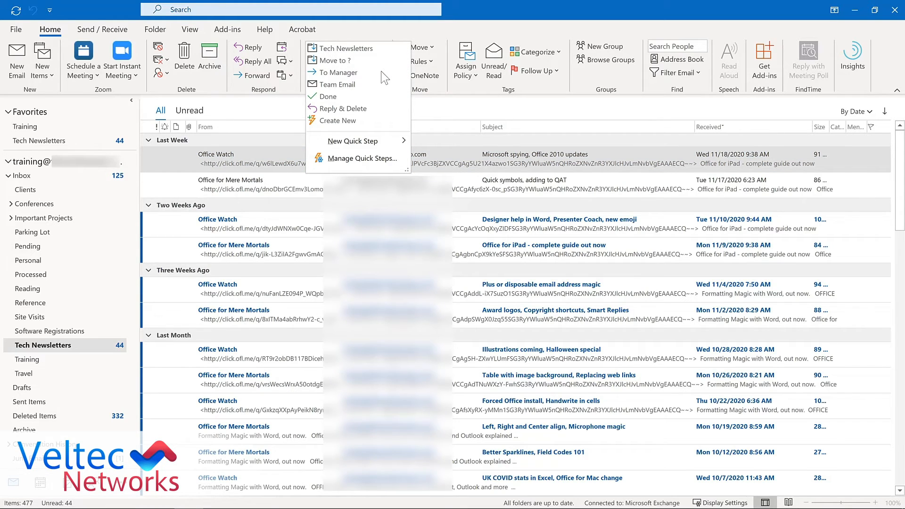
{"action": "left_click", "coordinate": [348, 159]}
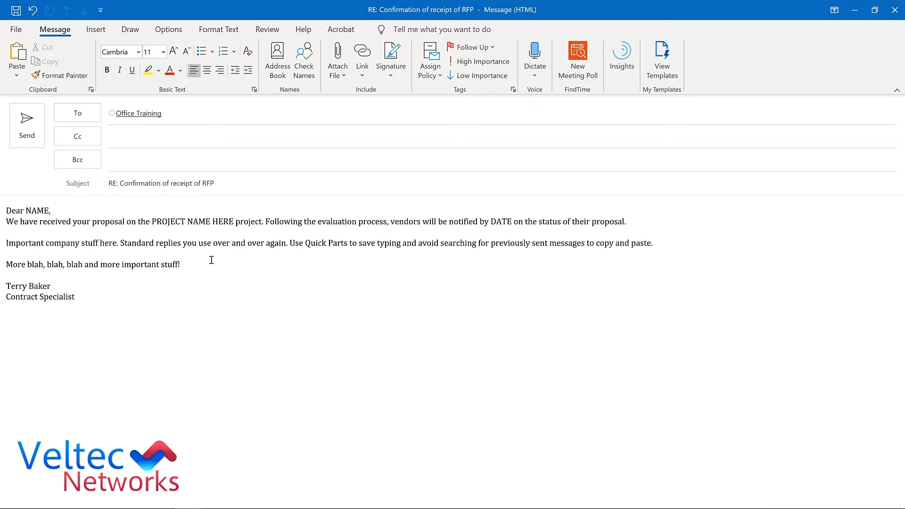
Start saving the entire body of the RFP receipt reply as a Quick Part named "Proposal response".
{"action": "key", "text": "ctrl+a"}
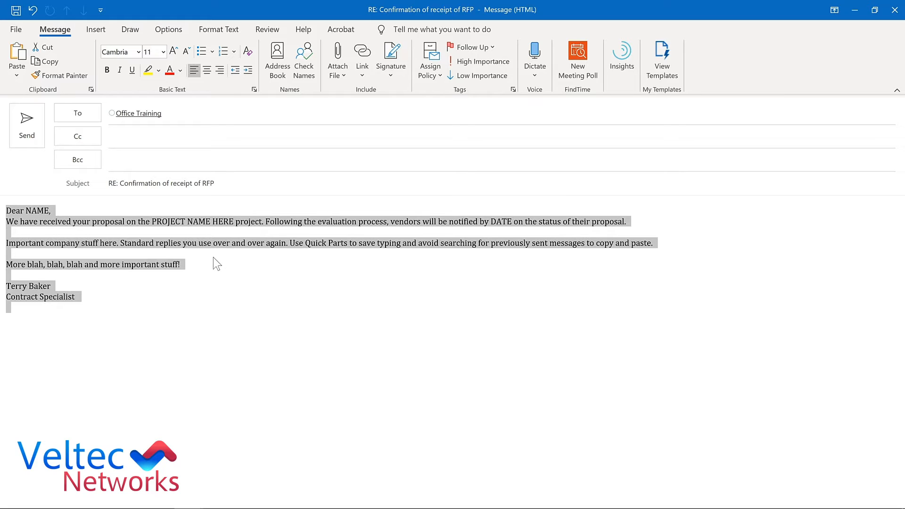
{"action": "left_click", "coordinate": [88, 30]}
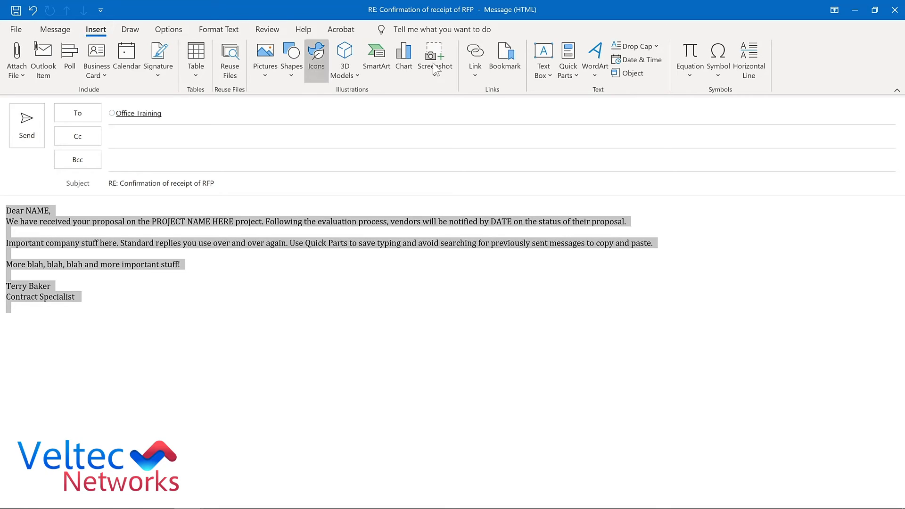
{"action": "left_click", "coordinate": [576, 76]}
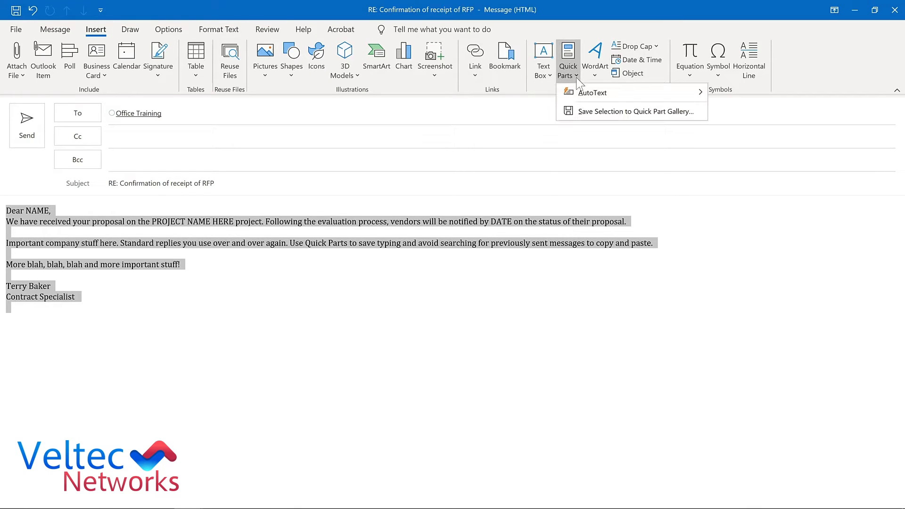
{"action": "left_click", "coordinate": [591, 112]}
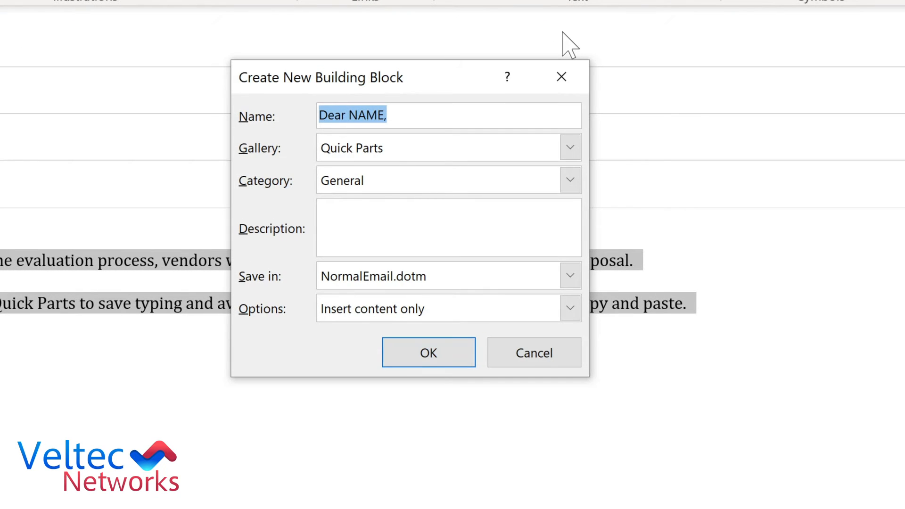
{"action": "type", "text": "Proposal response"}
Create a new category named "Proposals" for the Quick Part.
{"action": "left_click", "coordinate": [570, 181]}
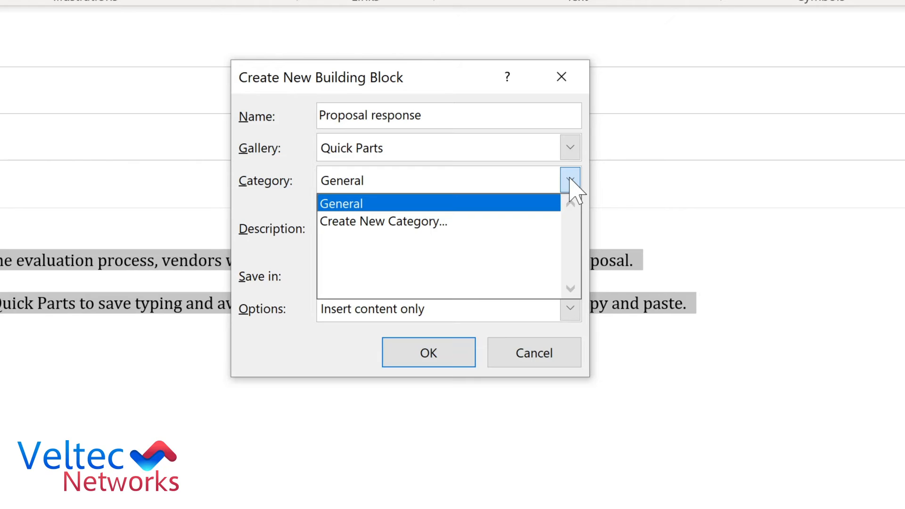
{"action": "left_click", "coordinate": [384, 222]}
{"action": "type", "text": "Pro"}
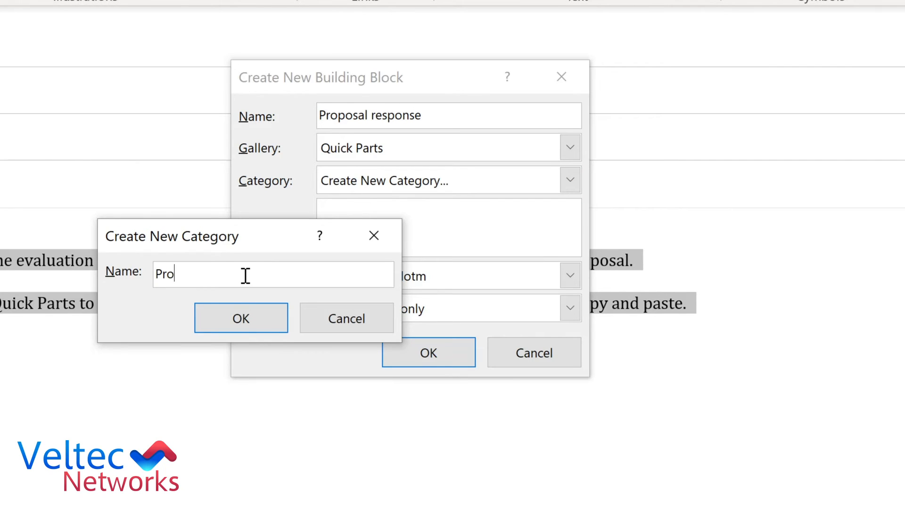
{"action": "type", "text": "posals"}
{"action": "key", "text": "Return"}
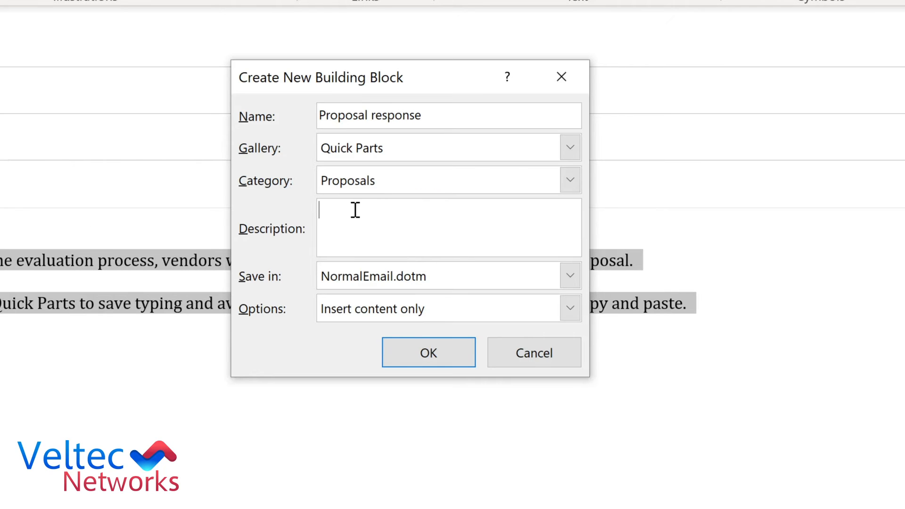
Describe the Quick Part as "Response to project proposals", keep the Insert content only option, and save it.
{"action": "left_click", "coordinate": [355, 209]}
{"action": "left_click", "coordinate": [355, 210]}
{"action": "type", "text": "Response to project proposals"}
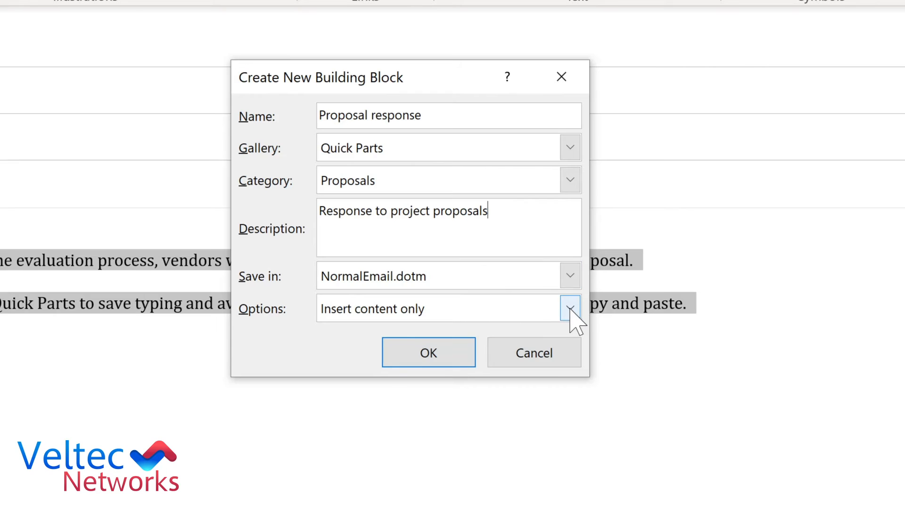
{"action": "left_click", "coordinate": [570, 310]}
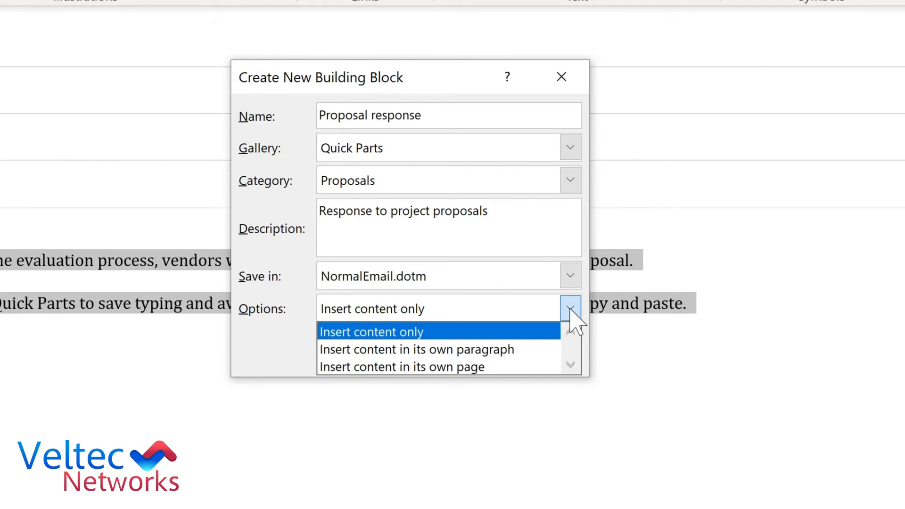
{"action": "left_click", "coordinate": [568, 312]}
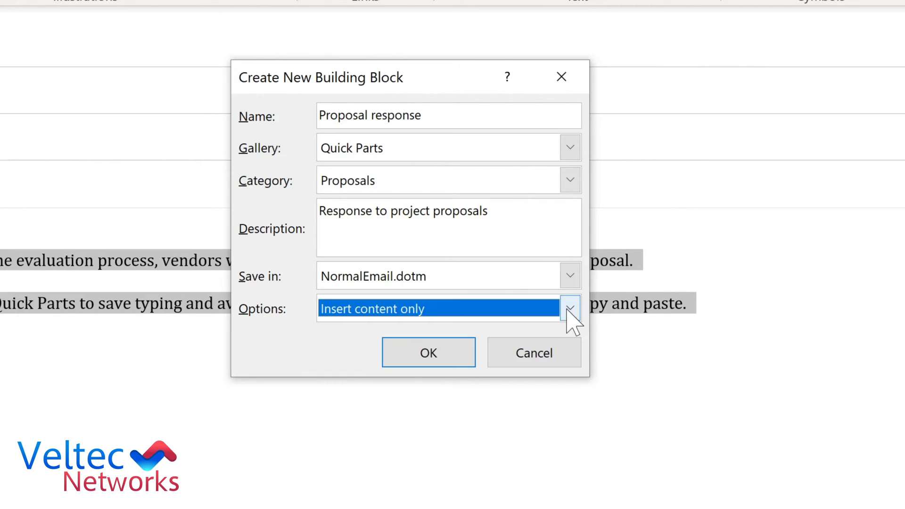
{"action": "left_click", "coordinate": [429, 359]}
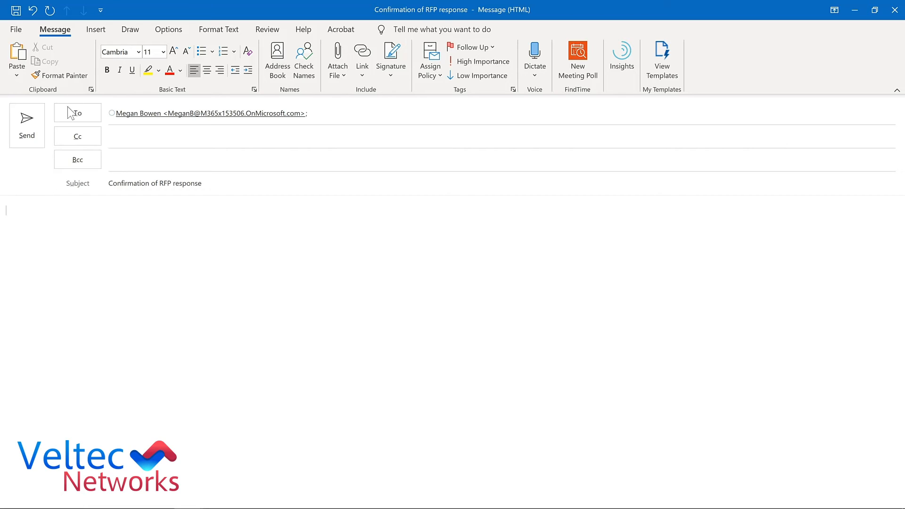
Insert the Proposal response Quick Part into the body of the "Confirmation of RFP response" message.
{"action": "left_click", "coordinate": [99, 32]}
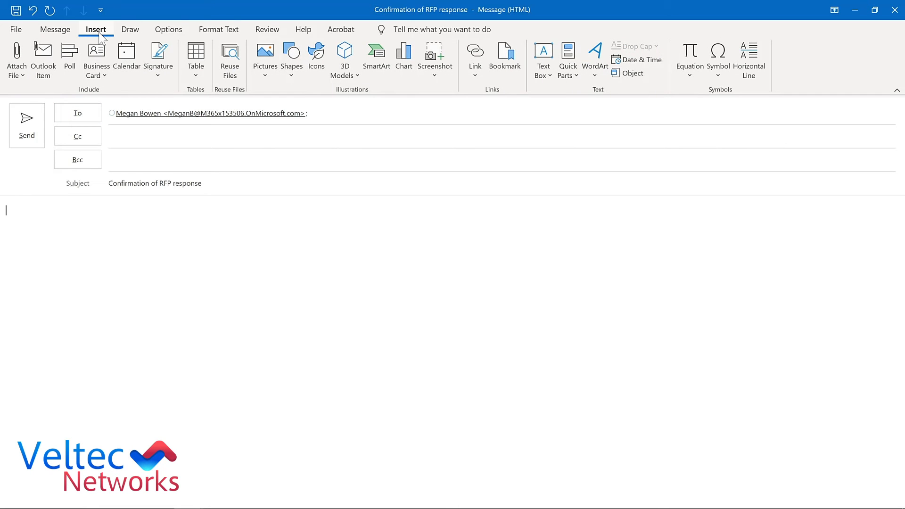
{"action": "left_click", "coordinate": [565, 78]}
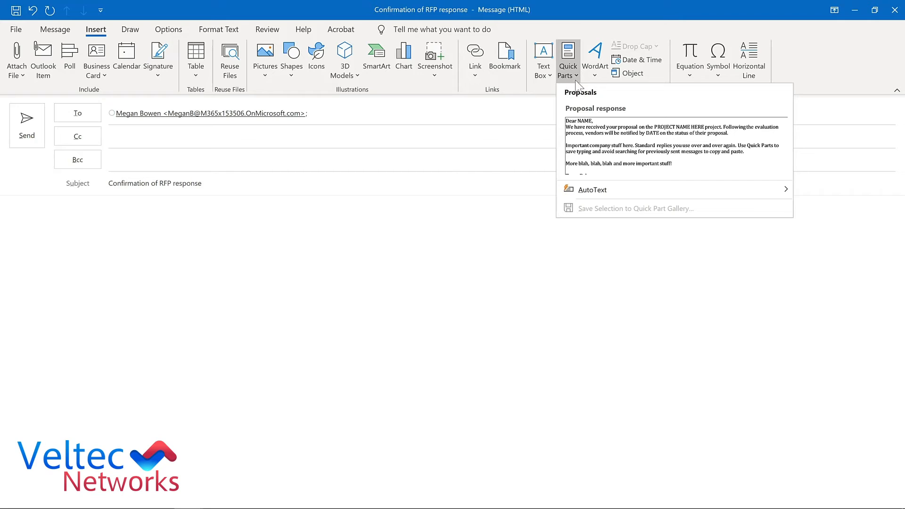
{"action": "left_click", "coordinate": [606, 134]}
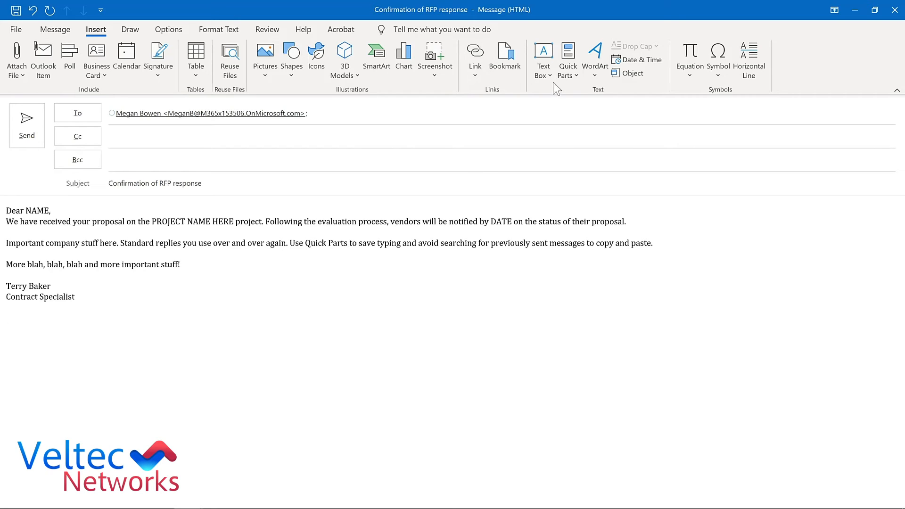
Open the organizer where the Proposal response Quick Part can be managed or deleted.
{"action": "left_click", "coordinate": [564, 77]}
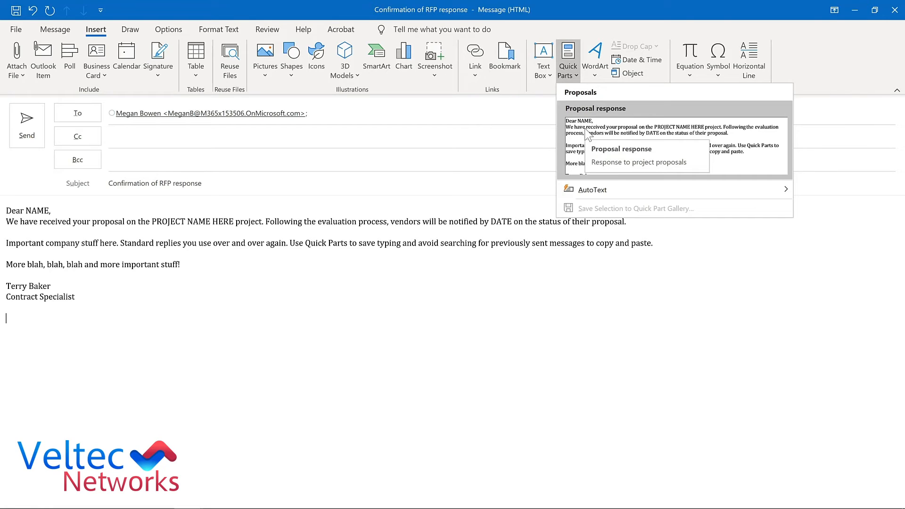
{"action": "right_click", "coordinate": [588, 135]}
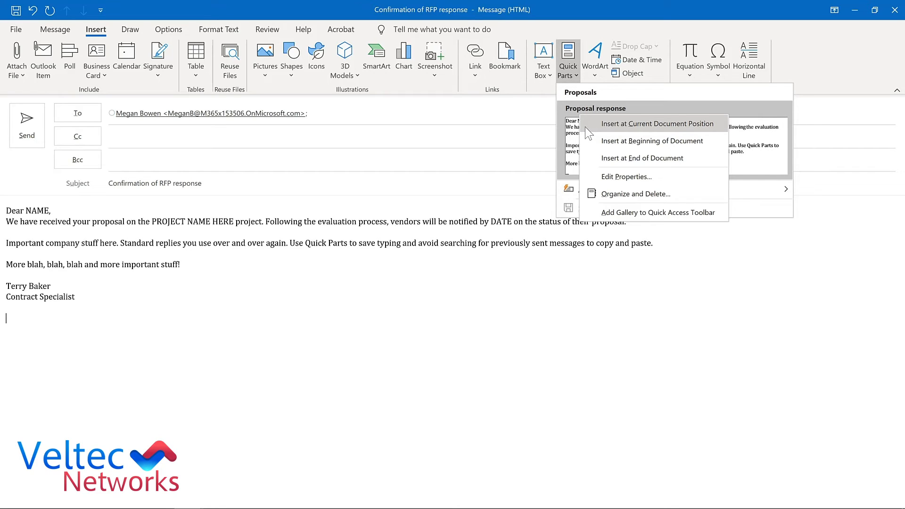
{"action": "left_click", "coordinate": [608, 192]}
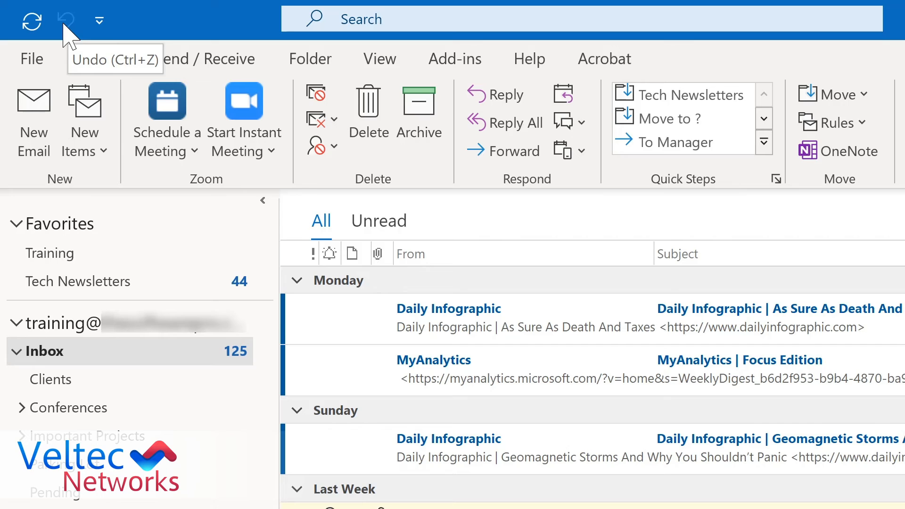
Add the Reply, Reply All and Forward commands to the main mail window's Quick Access Toolbar.
{"action": "left_click", "coordinate": [99, 20]}
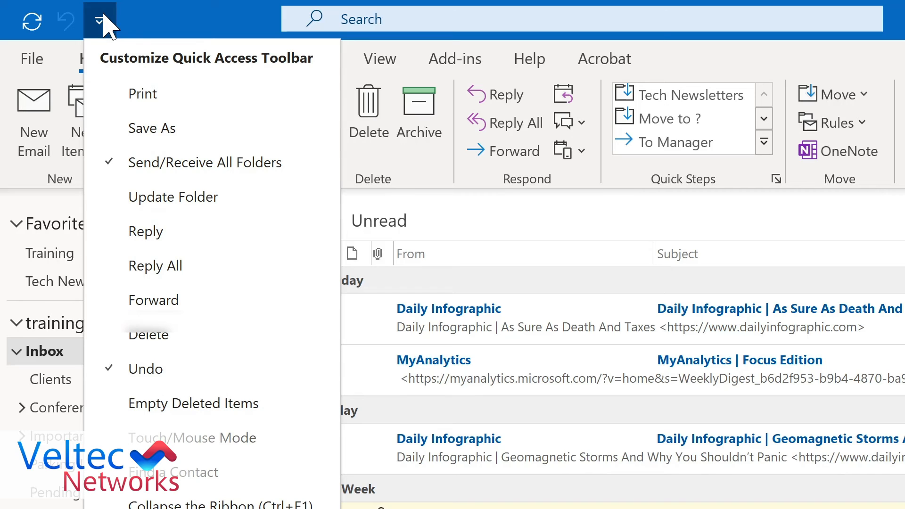
{"action": "left_click", "coordinate": [144, 234]}
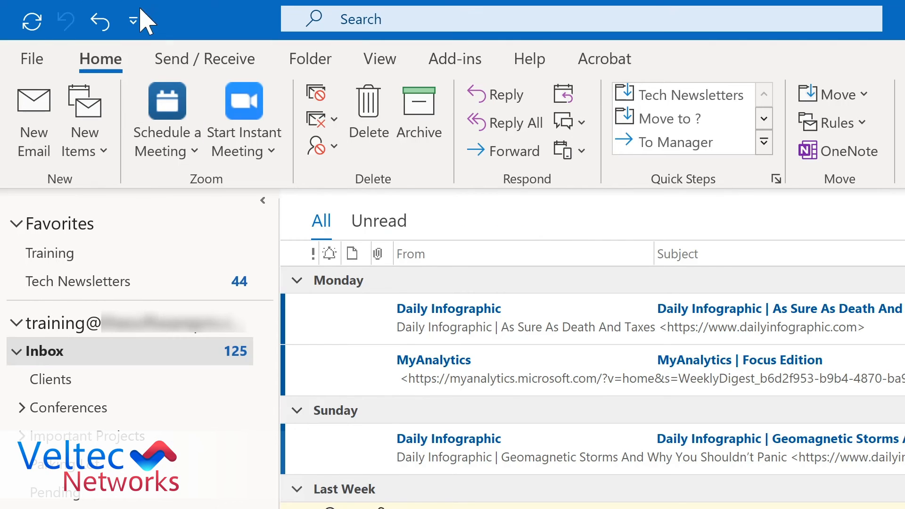
{"action": "left_click", "coordinate": [135, 24]}
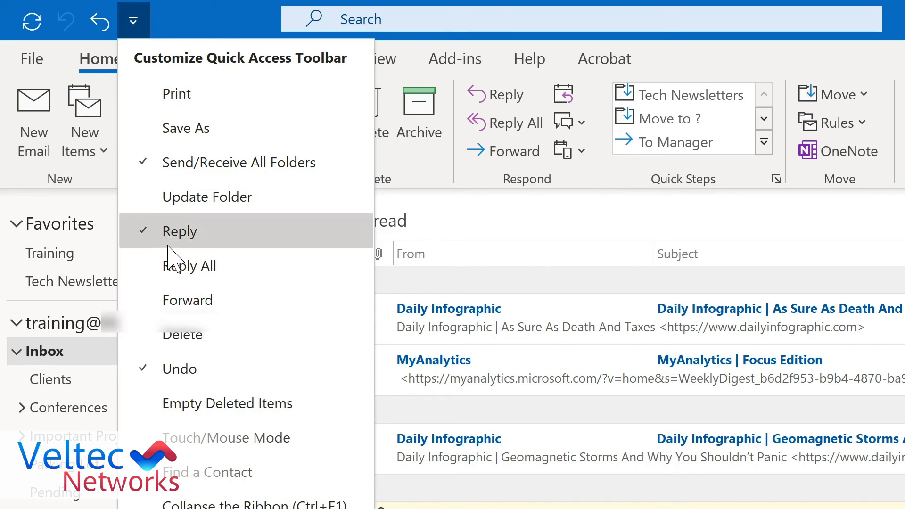
{"action": "left_click", "coordinate": [165, 269]}
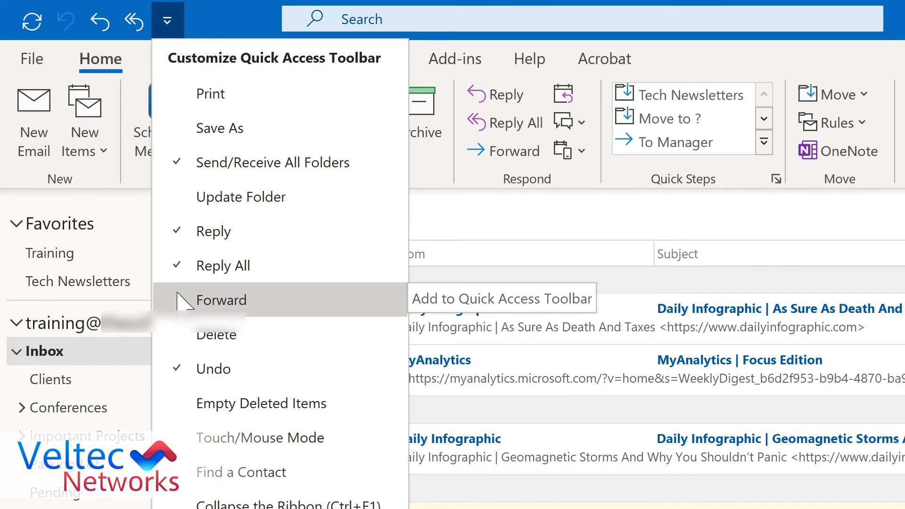
{"action": "left_click", "coordinate": [178, 296]}
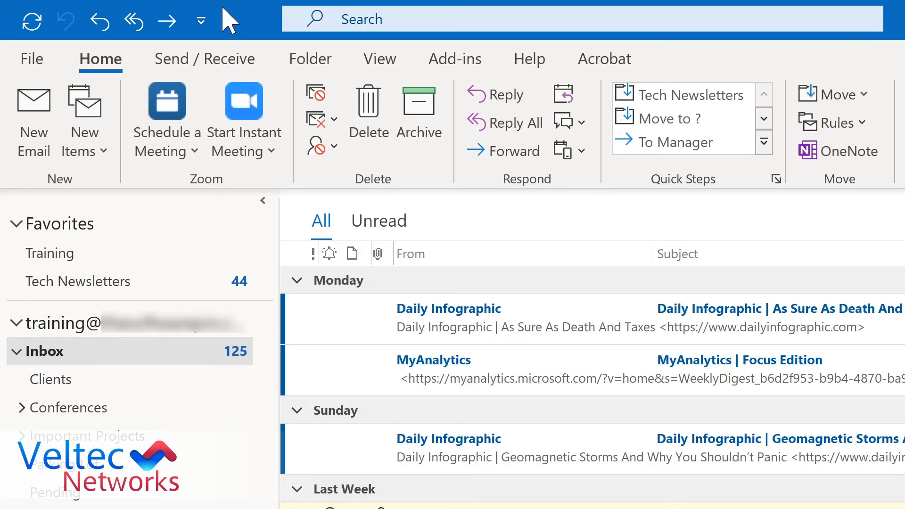
Start a new email message and add the Quick Parts command to its Quick Access Toolbar.
{"action": "key", "text": "ctrl+n"}
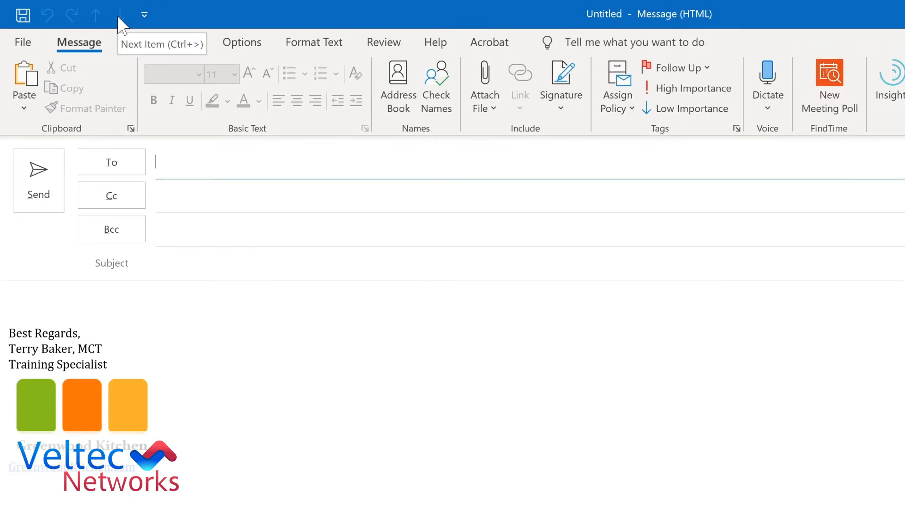
{"action": "left_click", "coordinate": [145, 15]}
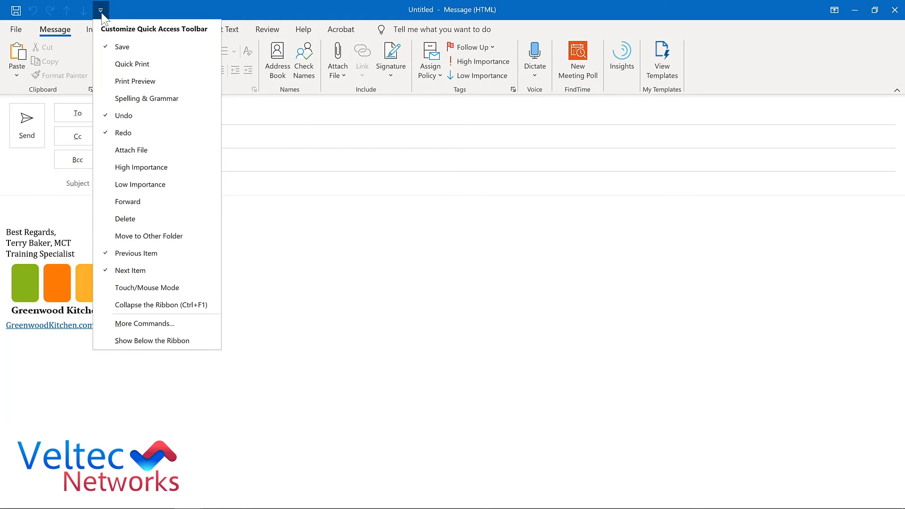
{"action": "left_click", "coordinate": [101, 11]}
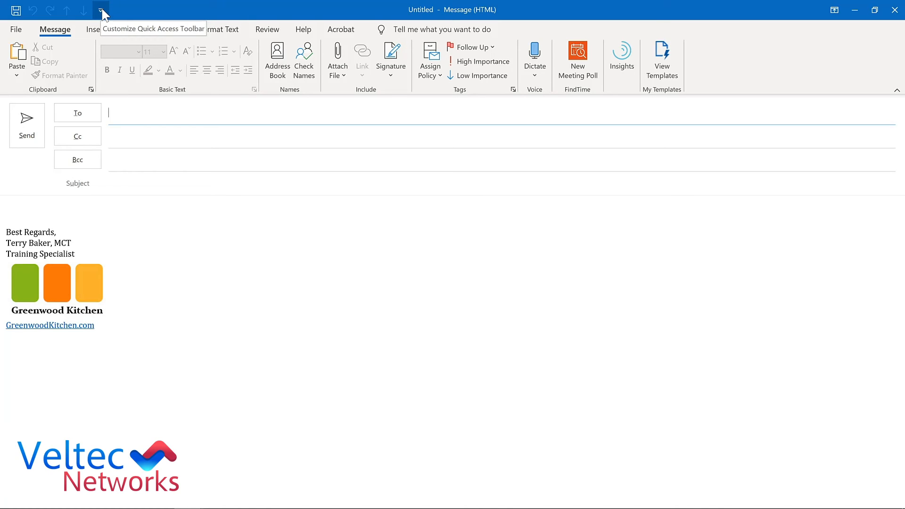
{"action": "left_click", "coordinate": [35, 200]}
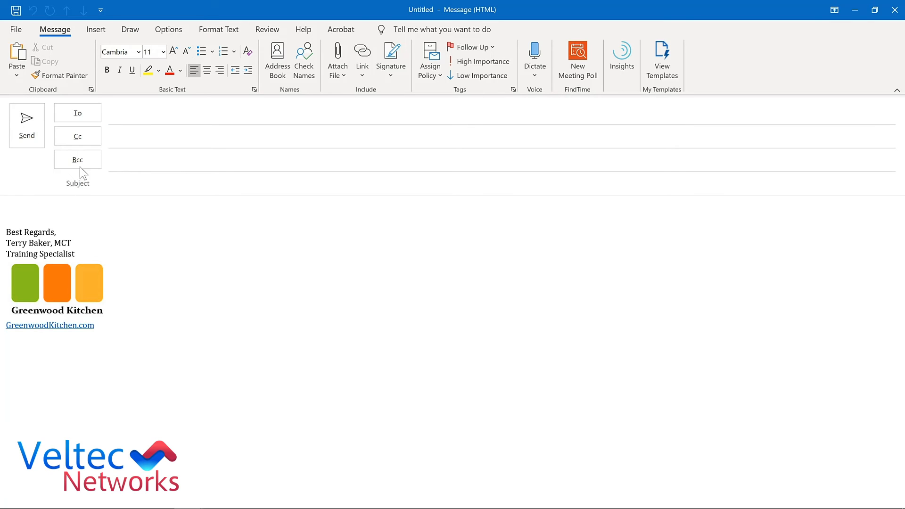
{"action": "left_click", "coordinate": [94, 31]}
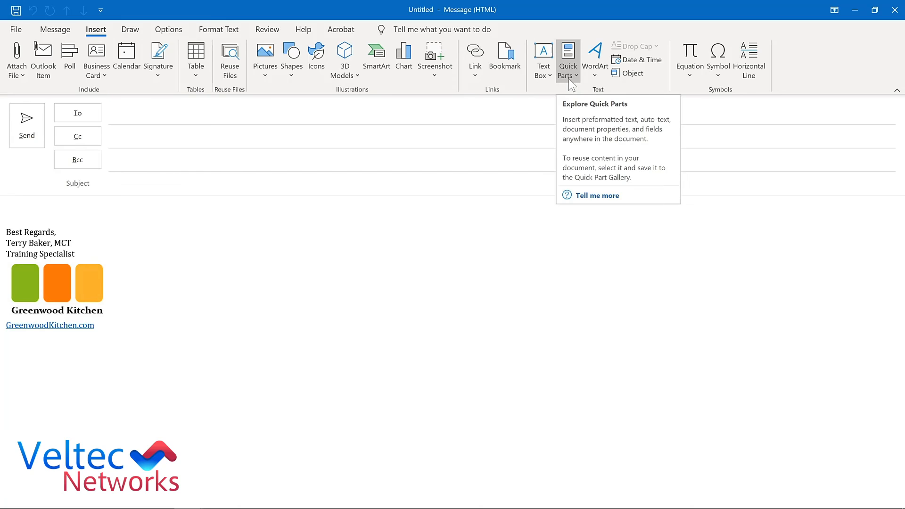
{"action": "right_click", "coordinate": [567, 54]}
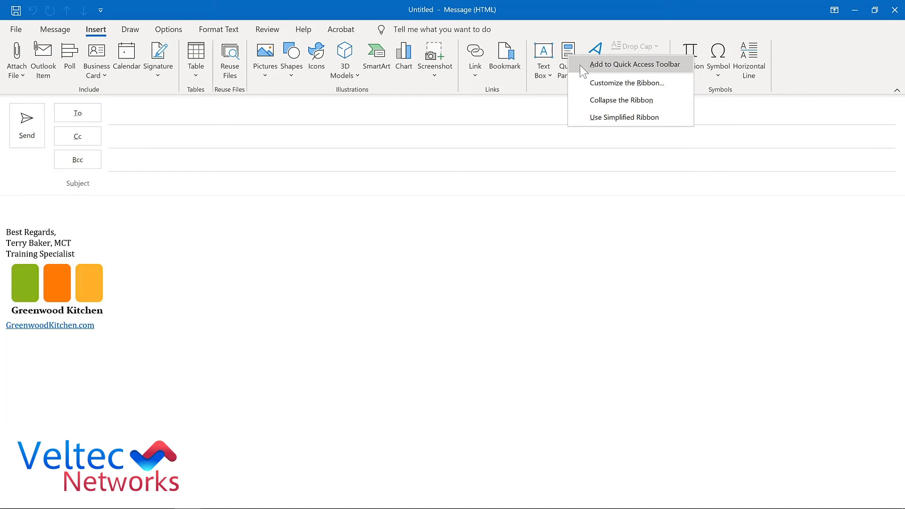
{"action": "left_click", "coordinate": [581, 65]}
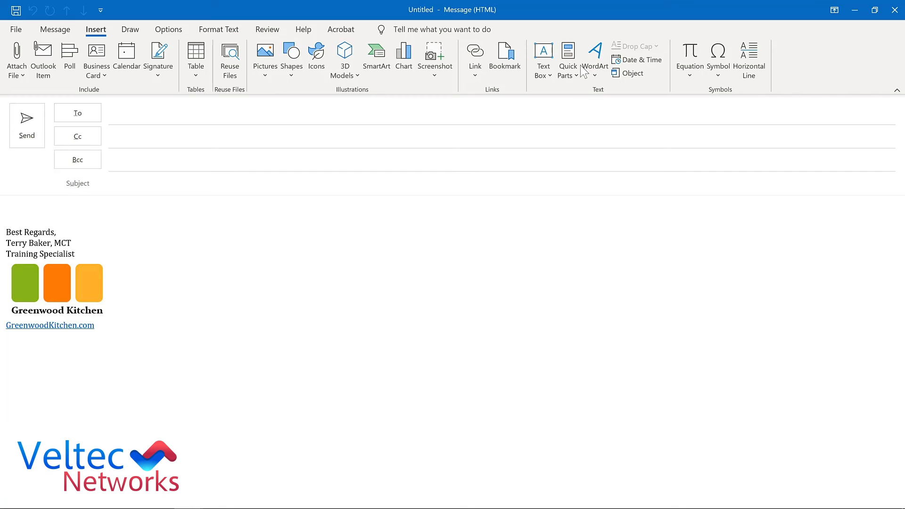
Add the Delay Delivery command to the message window's Quick Access Toolbar.
{"action": "left_click", "coordinate": [167, 30]}
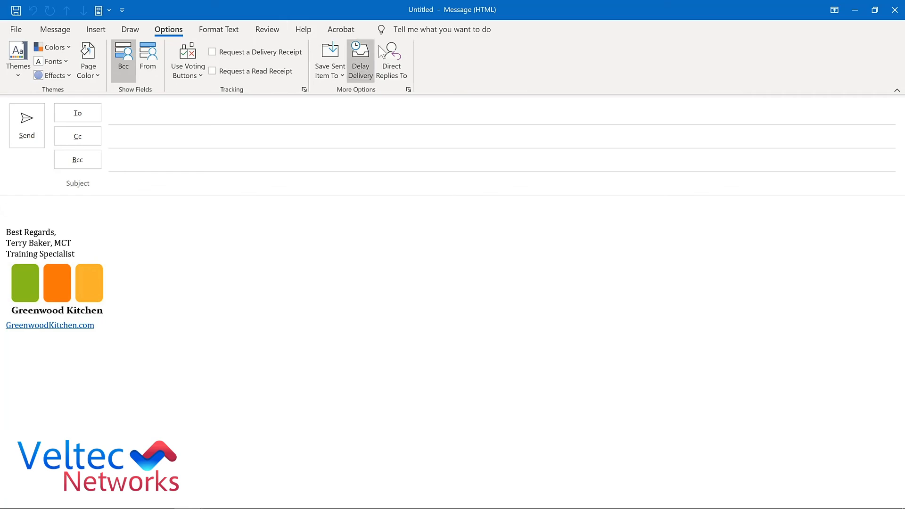
{"action": "right_click", "coordinate": [365, 60]}
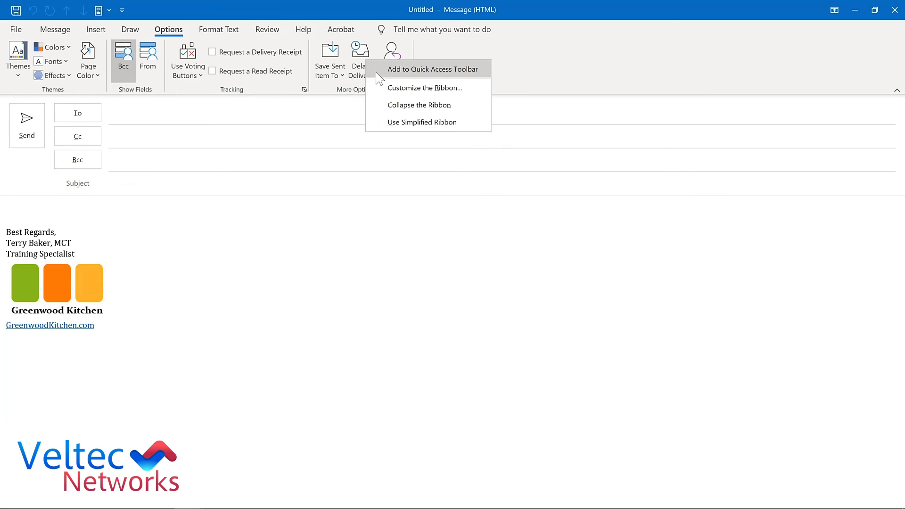
{"action": "left_click", "coordinate": [378, 68]}
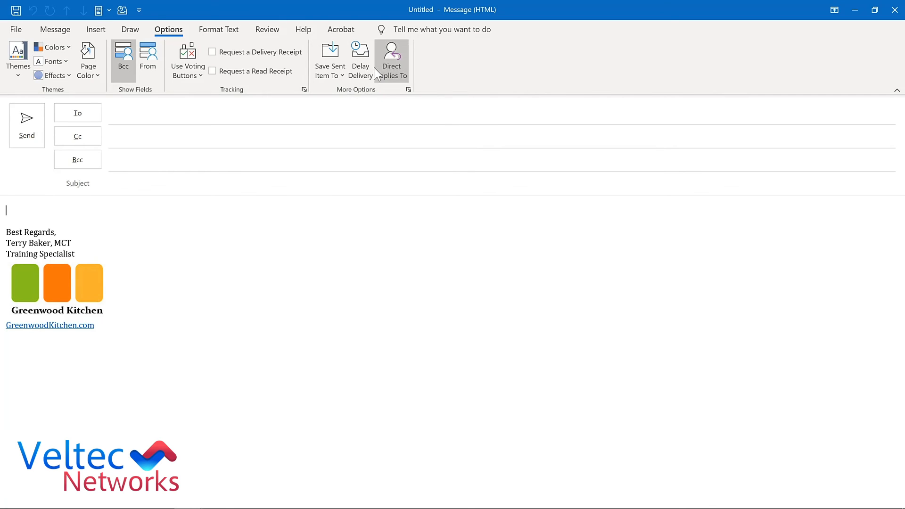
Show the Quick Access Toolbar below the ribbon, and close the blank message to return to the inbox.
{"action": "left_click", "coordinate": [140, 10]}
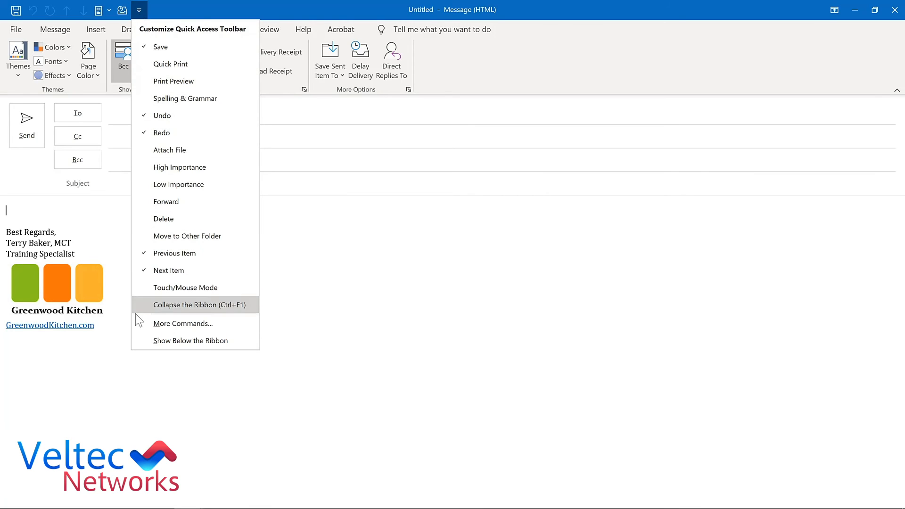
{"action": "left_click", "coordinate": [146, 336]}
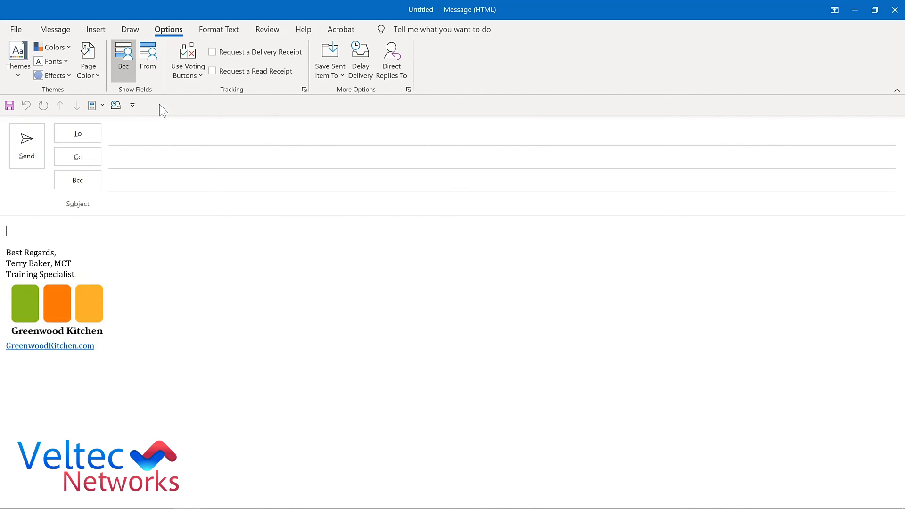
{"action": "key", "text": "Escape"}
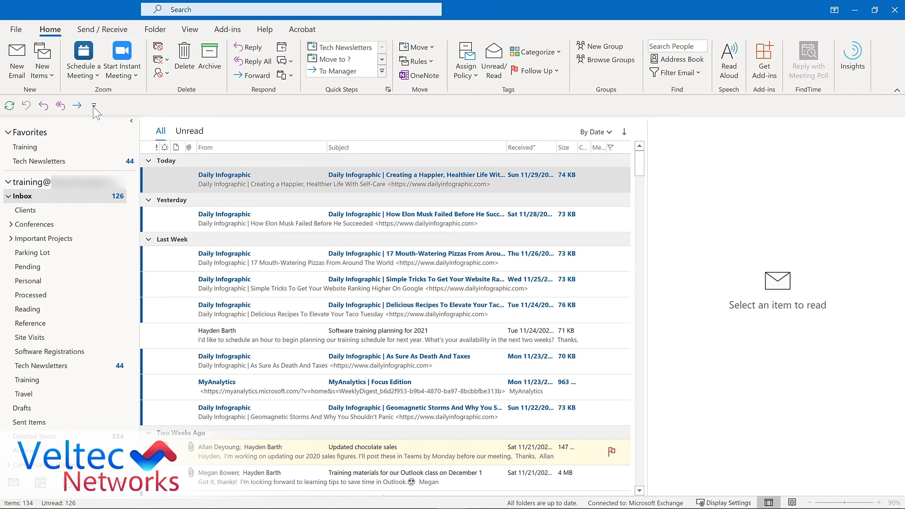
Open the customization settings for the main mail window's Quick Access Toolbar.
{"action": "left_click", "coordinate": [94, 107]}
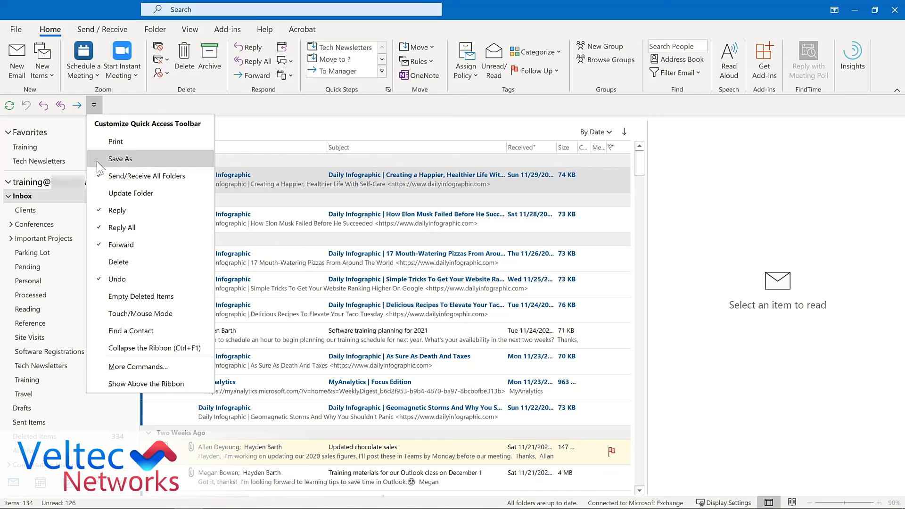
{"action": "left_click", "coordinate": [109, 366]}
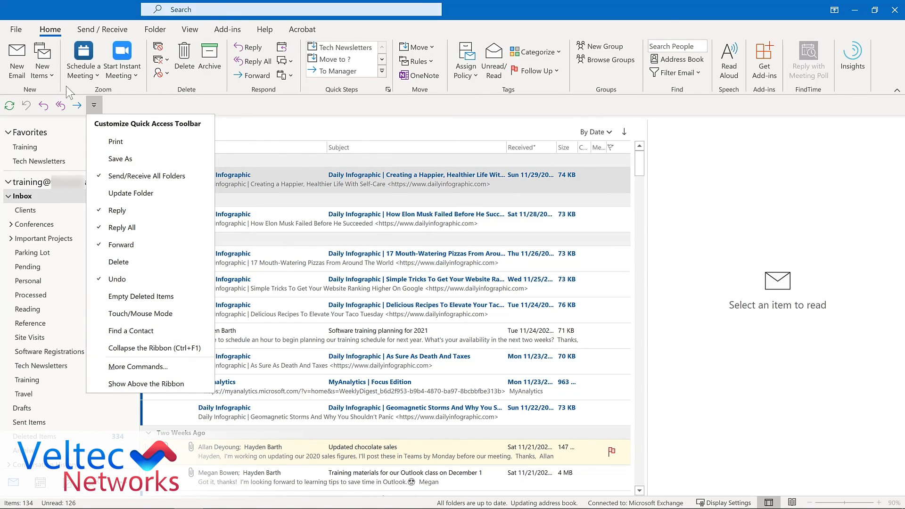
{"action": "right_click", "coordinate": [56, 109]}
{"action": "right_click", "coordinate": [56, 109]}
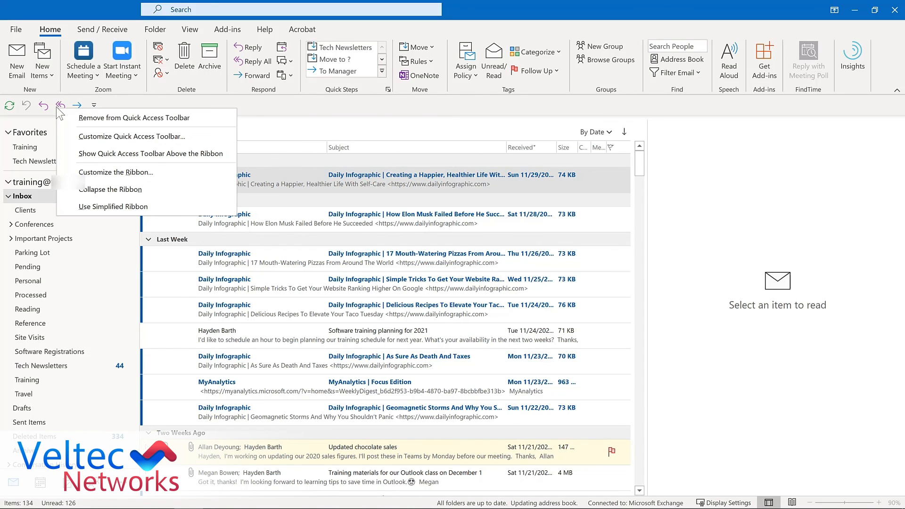
{"action": "left_click", "coordinate": [73, 134]}
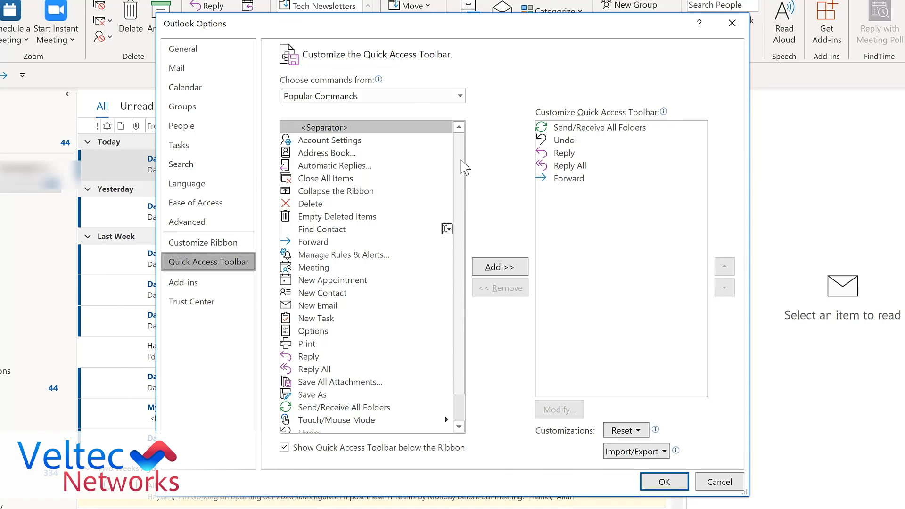
Add Manage Rules & Alerts, Meeting, New Email and New Task from the popular commands to the Quick Access Toolbar.
{"action": "left_click", "coordinate": [340, 256]}
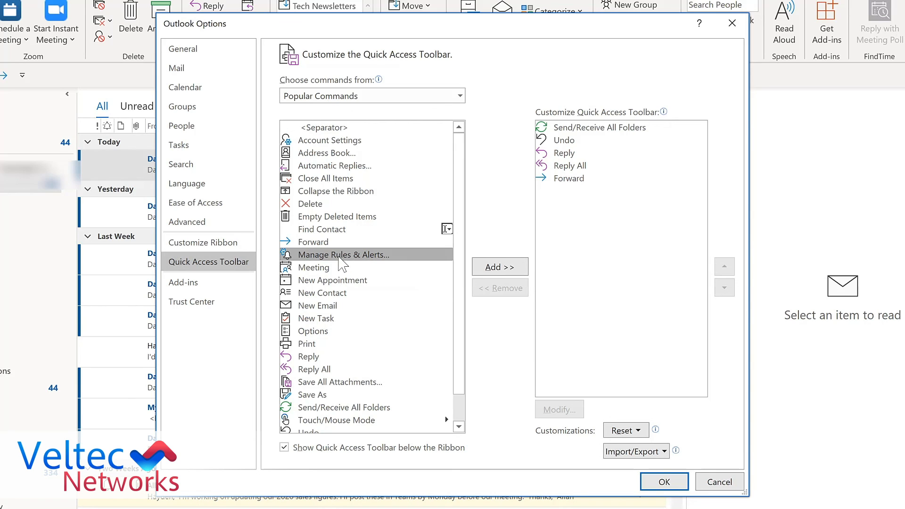
{"action": "left_click", "coordinate": [502, 269]}
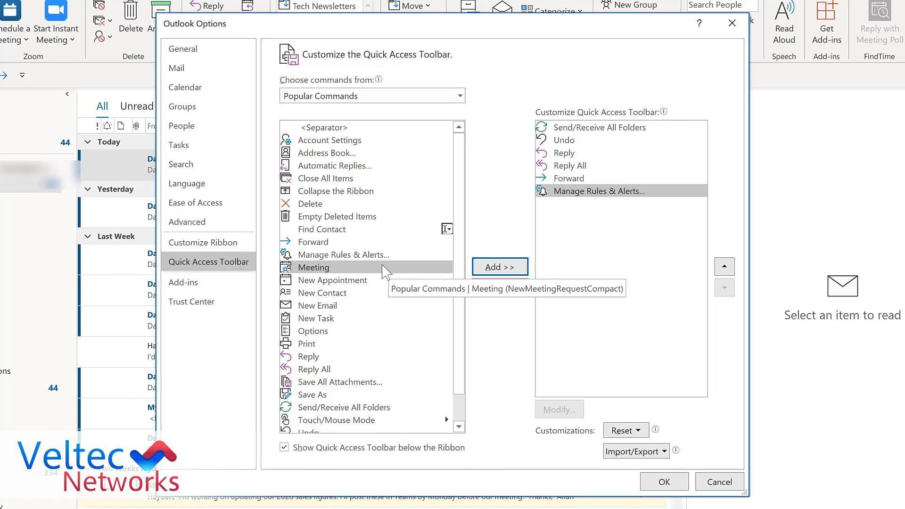
{"action": "left_click", "coordinate": [494, 268]}
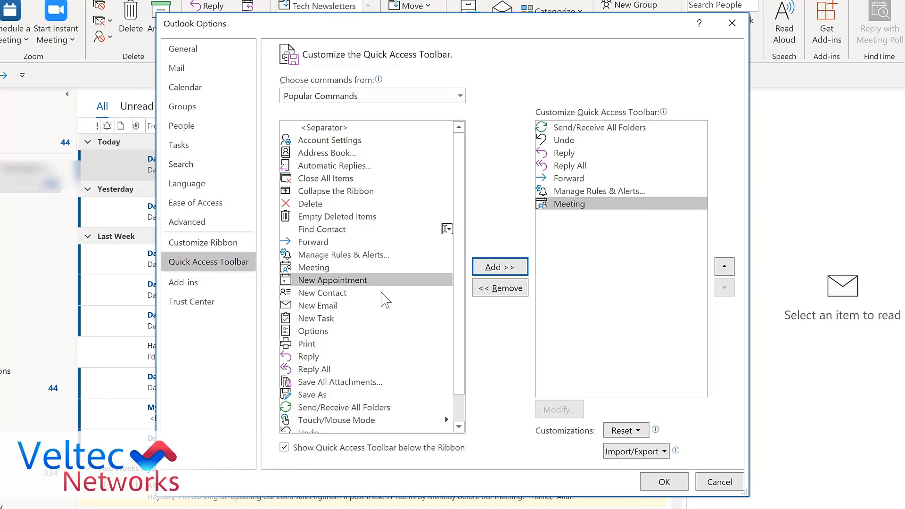
{"action": "left_click", "coordinate": [323, 306]}
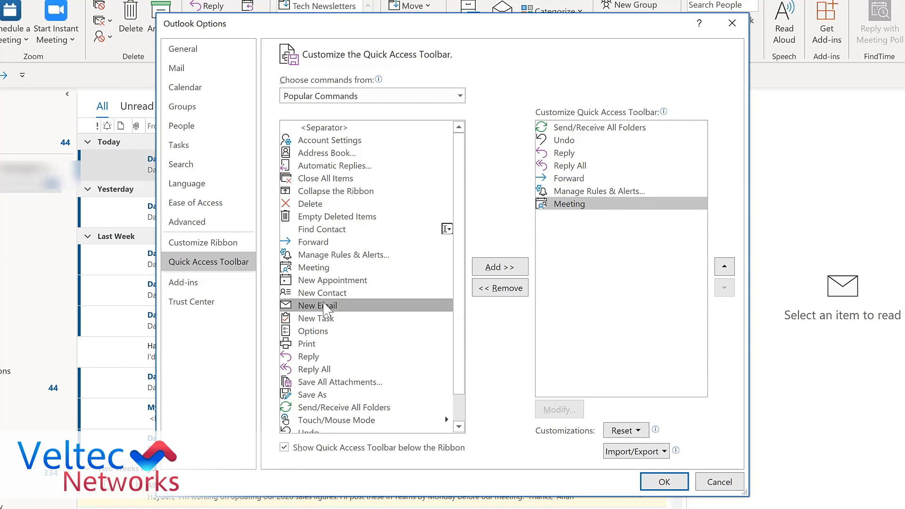
{"action": "double_click", "coordinate": [323, 306]}
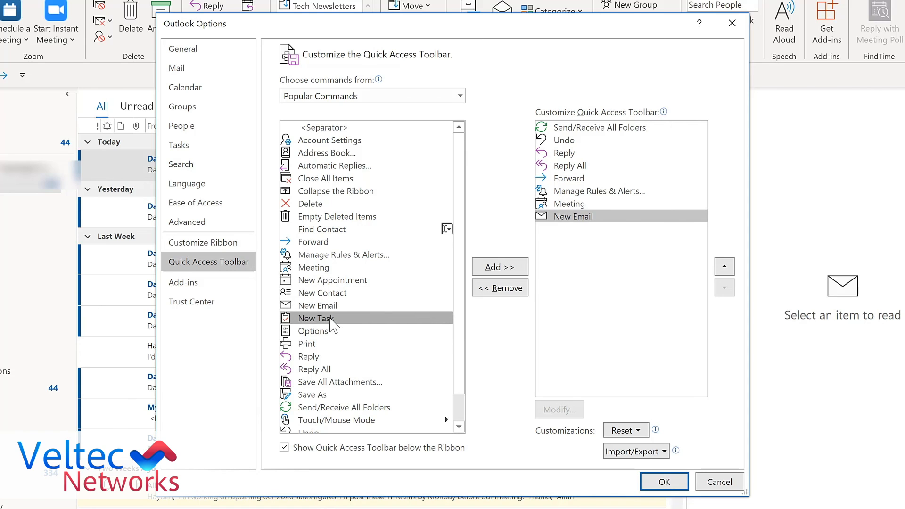
{"action": "double_click", "coordinate": [330, 319]}
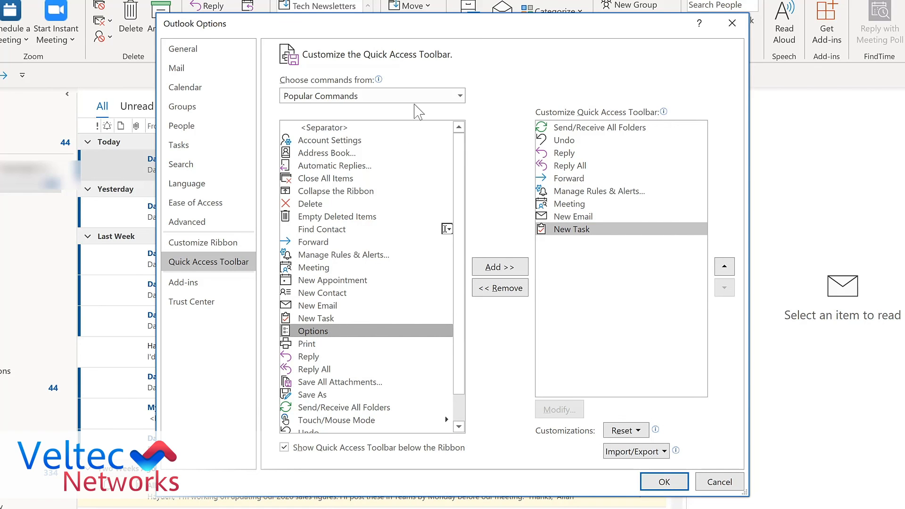
Move New Email up the Quick Access Toolbar list so it comes directly after Forward.
{"action": "left_click", "coordinate": [460, 96]}
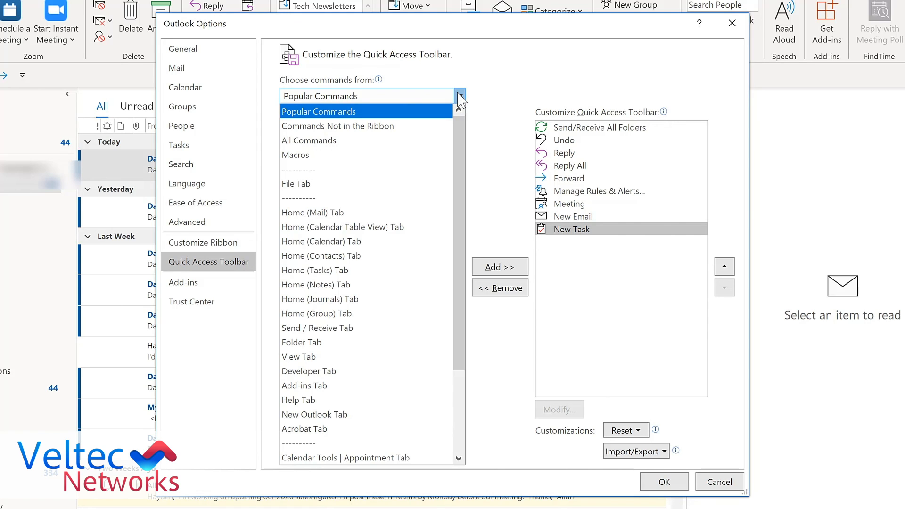
{"action": "left_click", "coordinate": [606, 217]}
{"action": "left_click", "coordinate": [605, 216]}
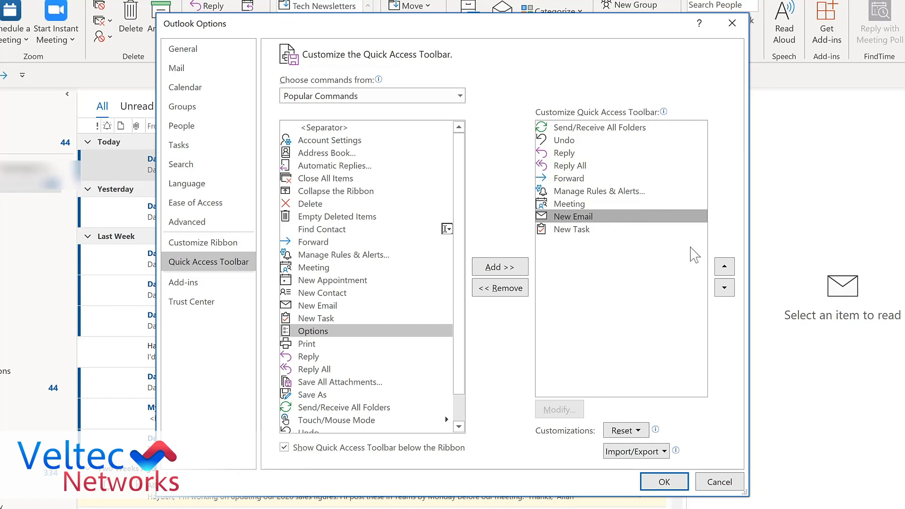
{"action": "left_click", "coordinate": [724, 267]}
{"action": "left_click", "coordinate": [725, 266]}
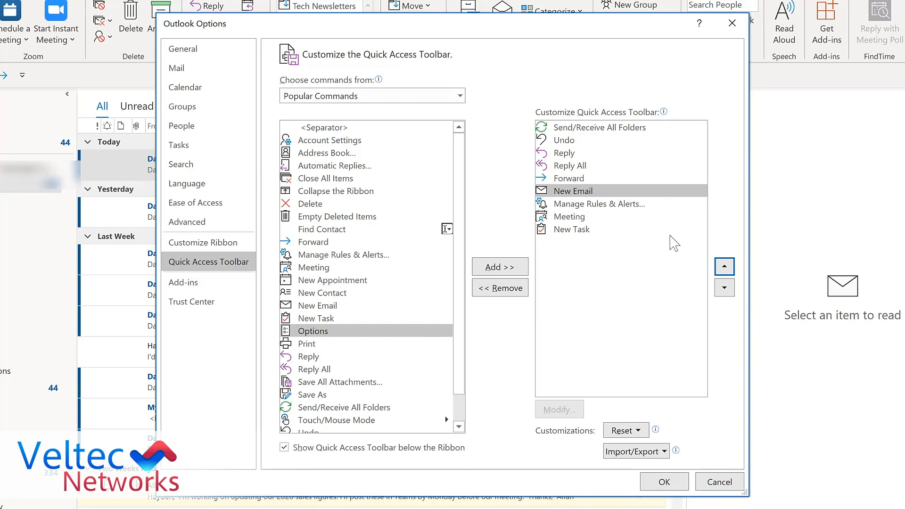